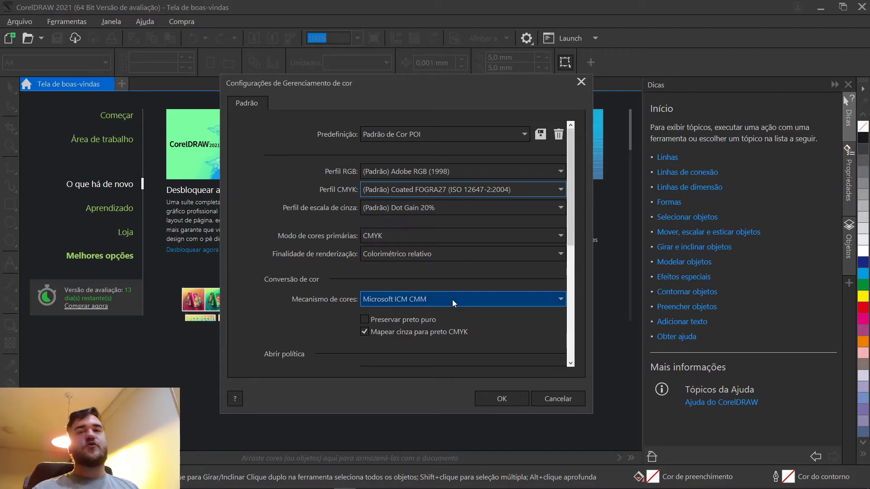
Step: Accept the color management settings and start a new document named "Aula 1"
click(505, 400)
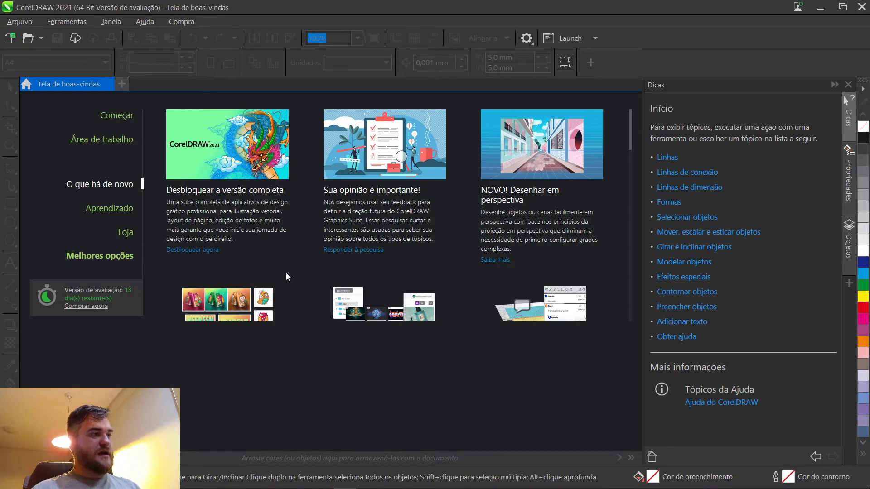
key(ctrl+n)
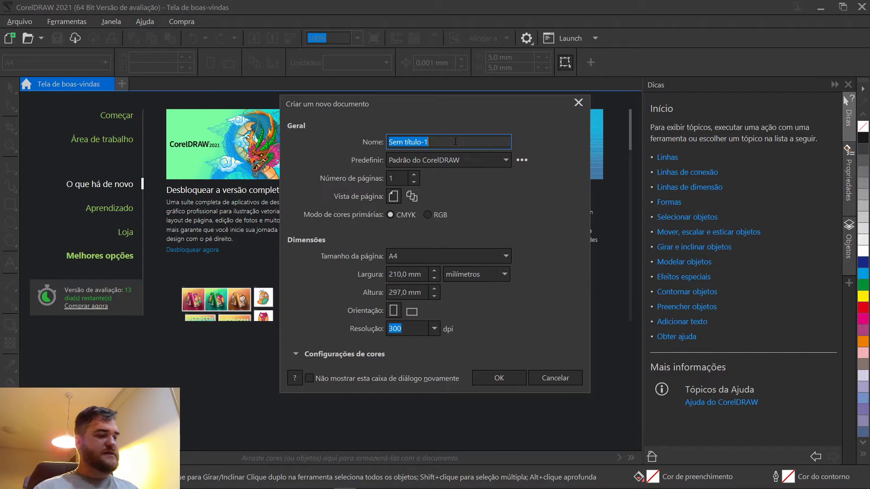
text(Aula 1)
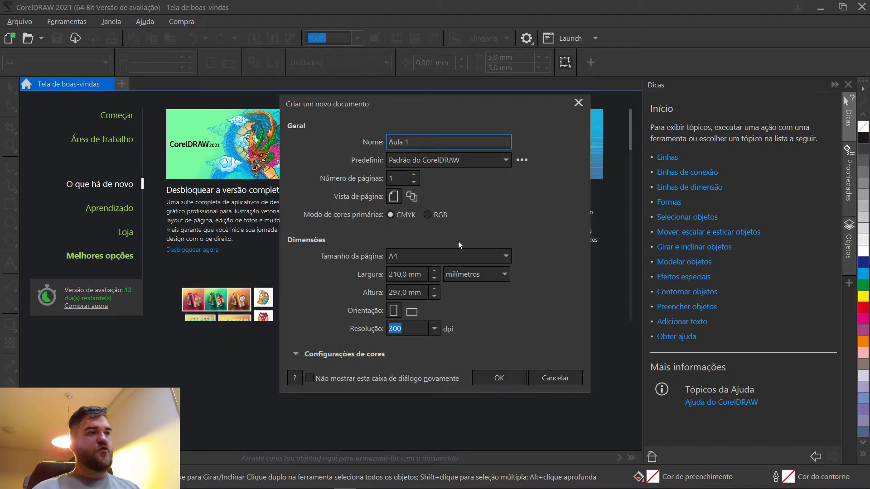
Step: Browse the preset page sizes, then set a custom page size of 90 cm wide by 120 cm high
click(452, 256)
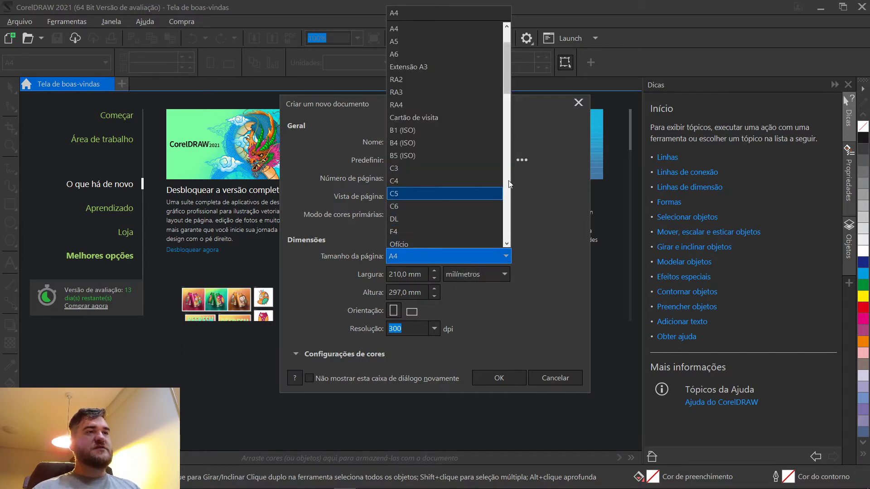
drag(507, 69, 511, 86)
click(568, 248)
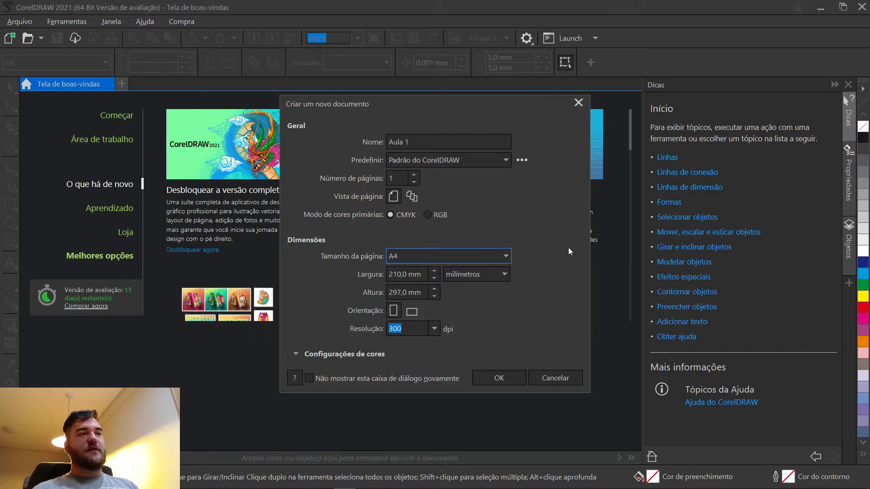
click(469, 273)
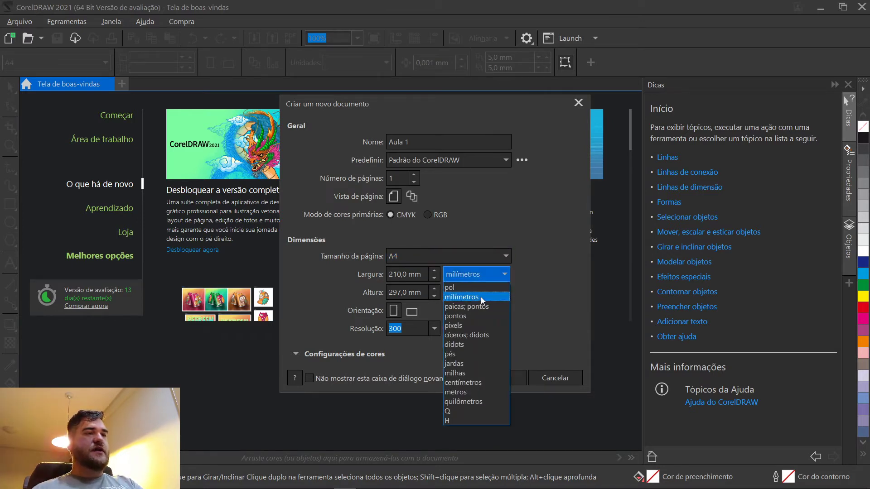
click(483, 382)
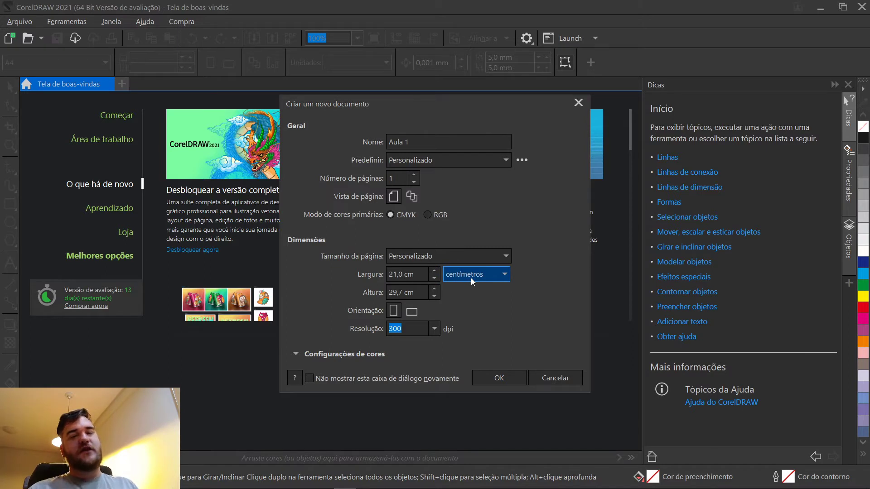
key(shift+Tab)
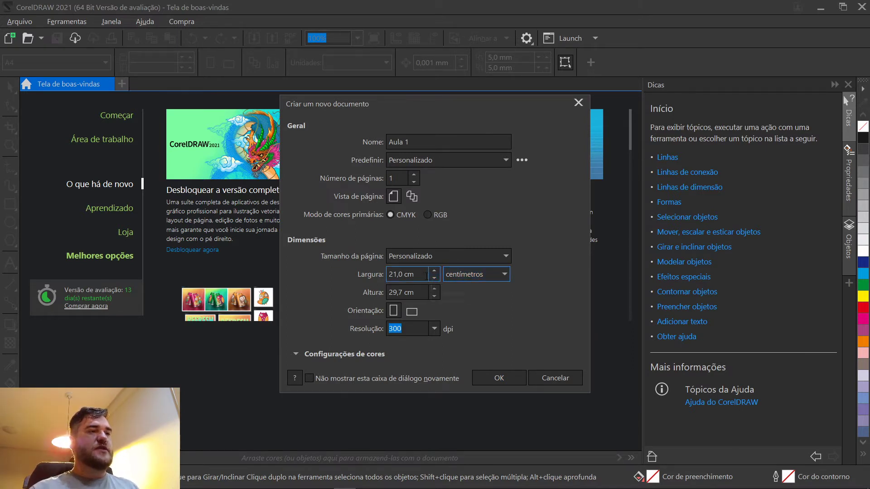
text(90)
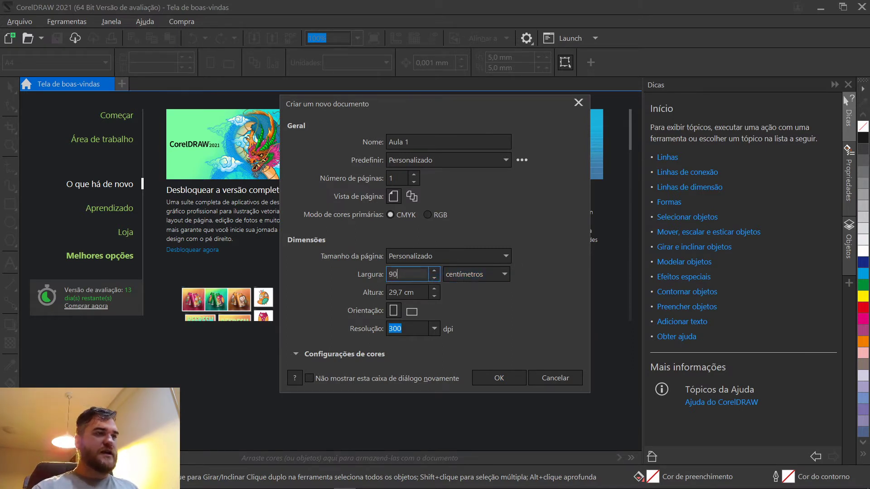
key(Tab)
text(120)
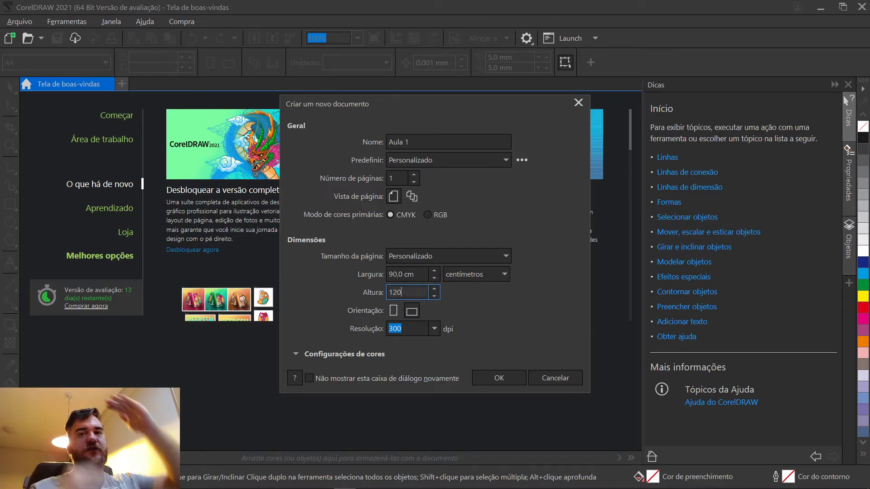
Step: Set the new document's page size back to the A4 preset
click(506, 256)
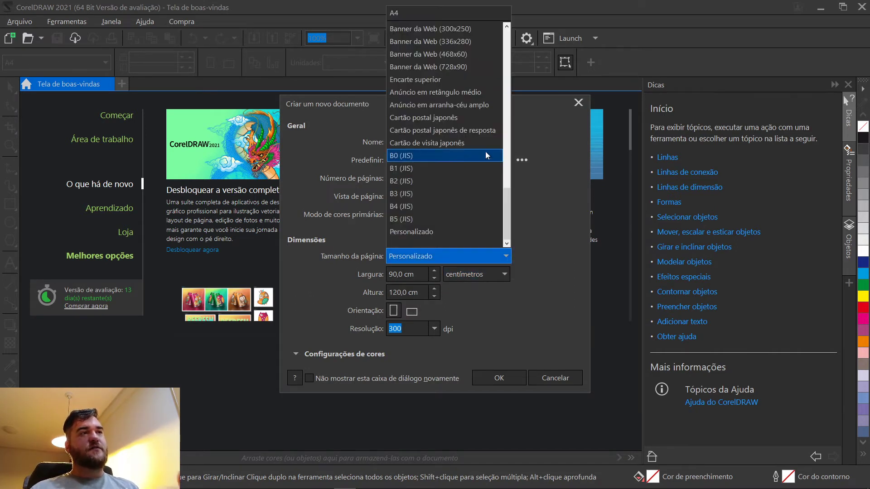
click(508, 101)
click(507, 121)
drag(506, 128, 505, 70)
click(417, 67)
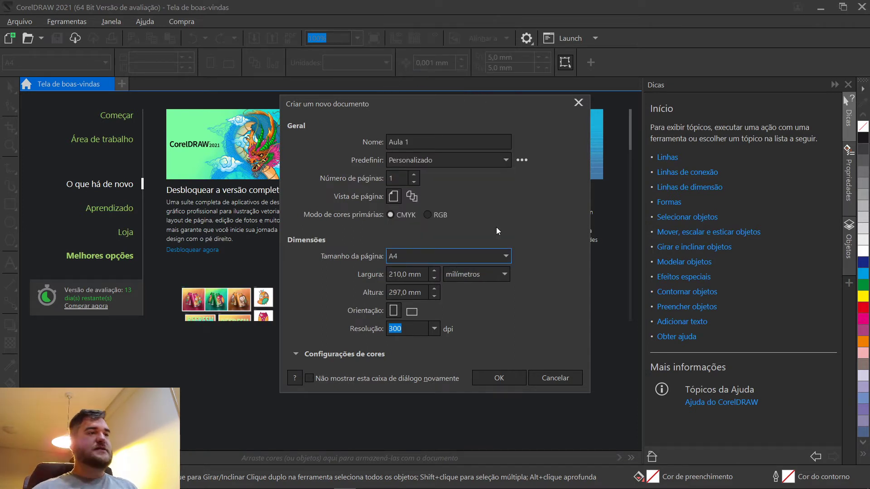
Step: Set the page units to pixels and the page dimensions to 1000 × 1000 px
click(491, 277)
click(494, 326)
click(400, 274)
text(1000)
key(Tab)
text(1000)
key(Tab)
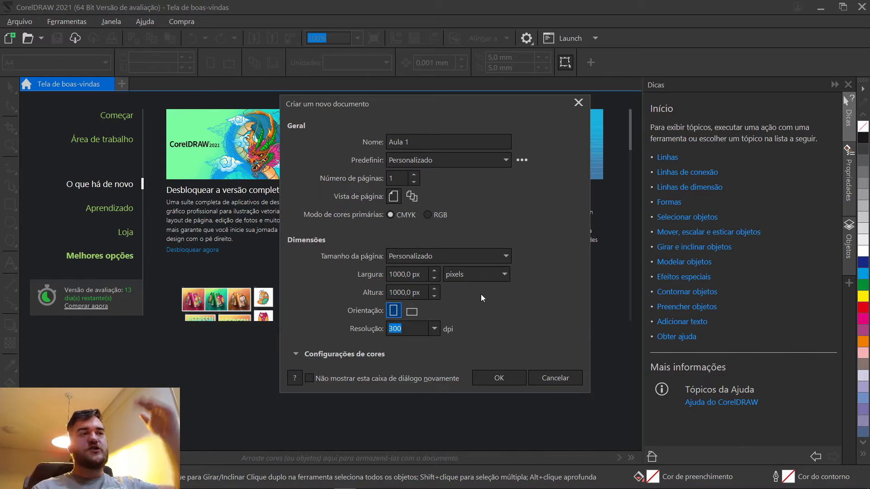
Step: Choose the A4 page size and set the document units to centimeters (centímetros)
click(464, 256)
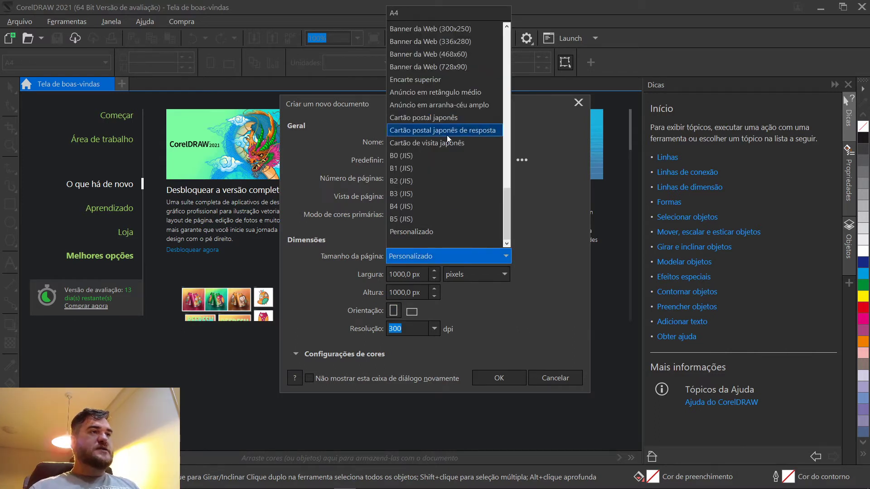
scroll(436, 58, up, 1)
click(423, 14)
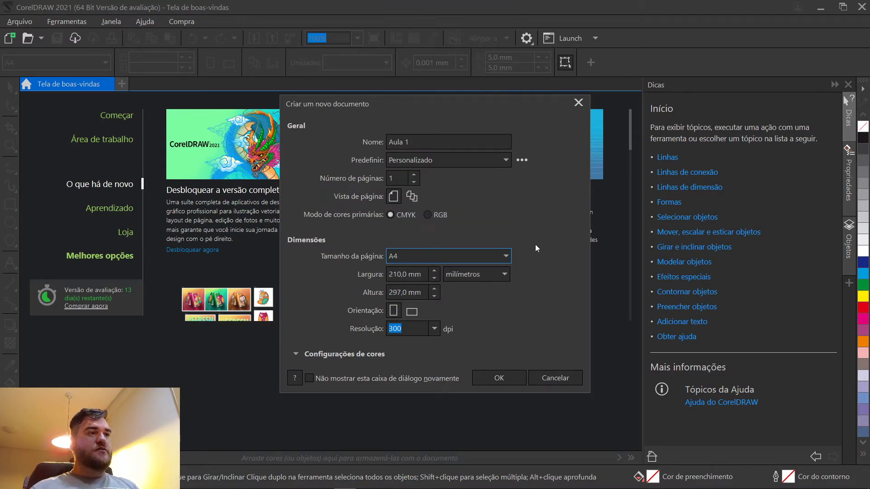
click(499, 275)
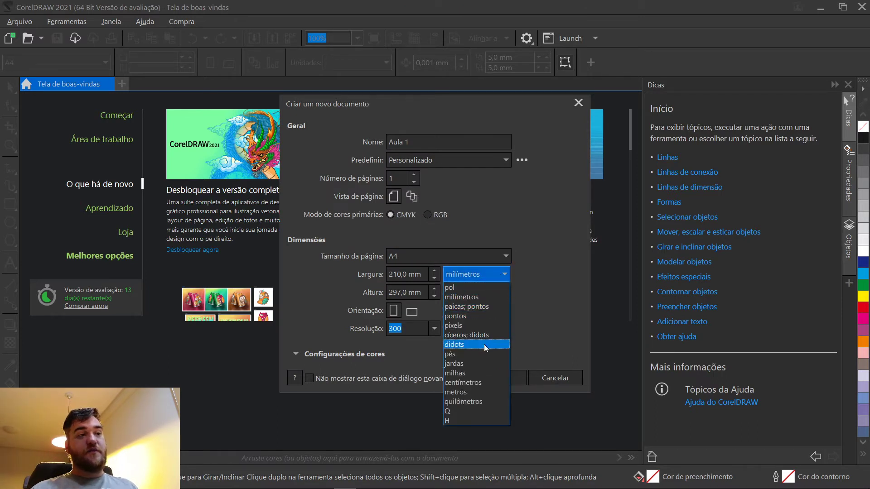
click(490, 381)
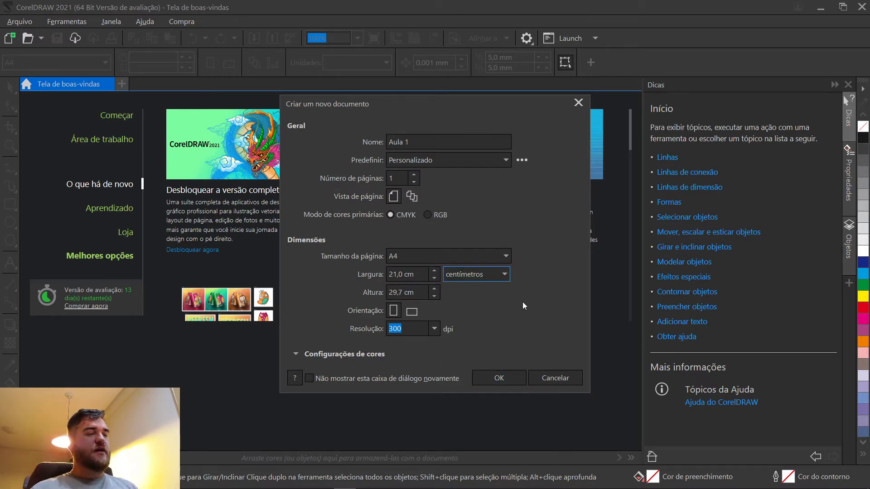
Step: Try the landscape page orientation and return the page to portrait
click(393, 311)
click(412, 312)
click(393, 311)
click(395, 312)
click(411, 311)
click(396, 313)
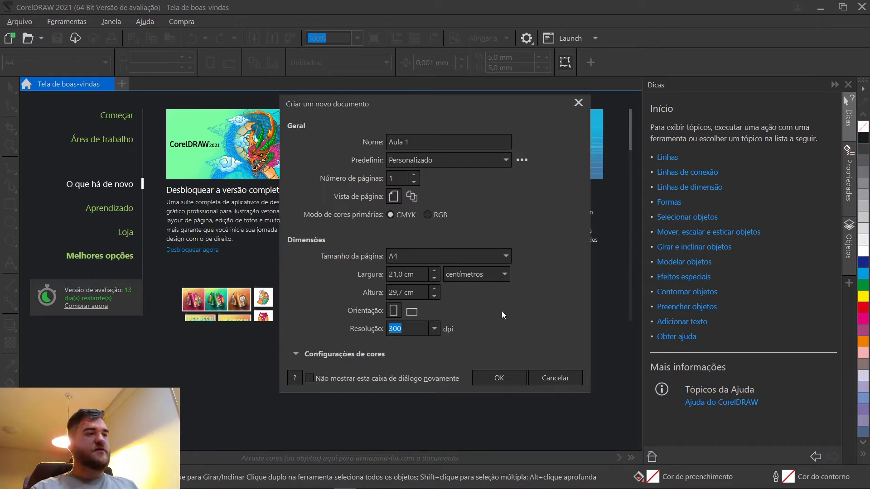
Step: Review the new document's color profile settings and create the document
click(346, 354)
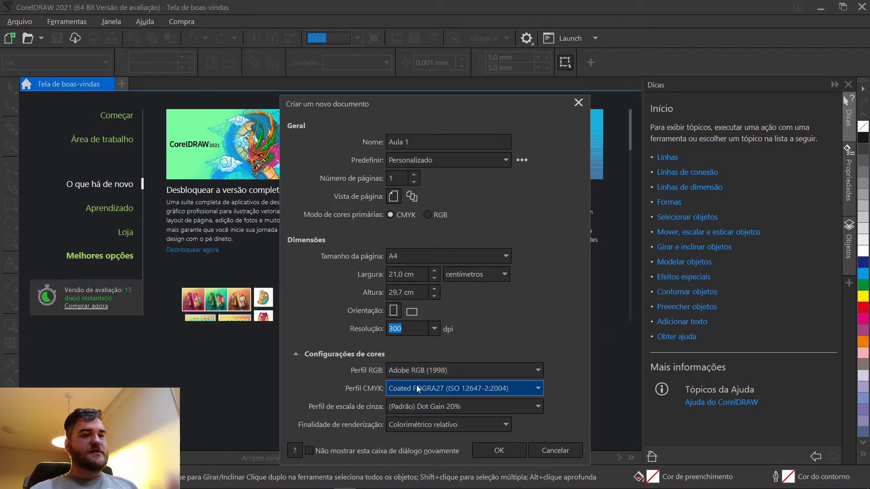
click(357, 354)
click(499, 377)
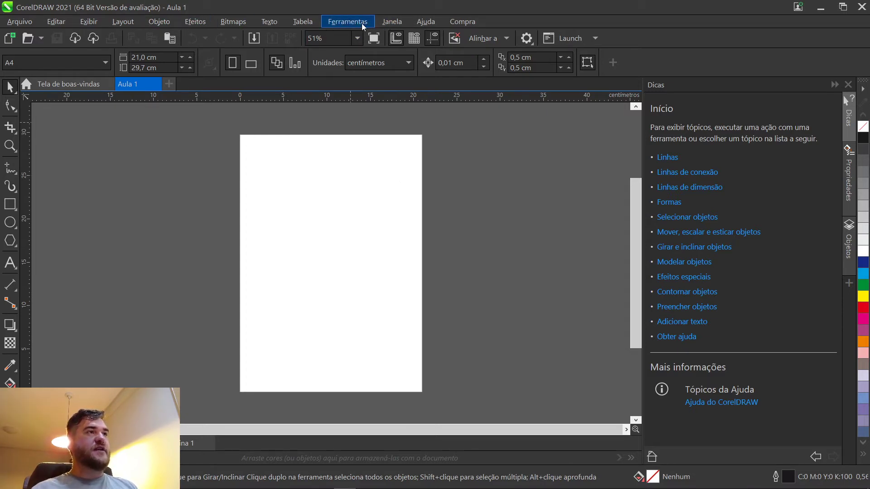
Step: Change the interface theme to Leve in the customization options and uncover the workspace to preview it
click(348, 22)
mouse_move(442, 38)
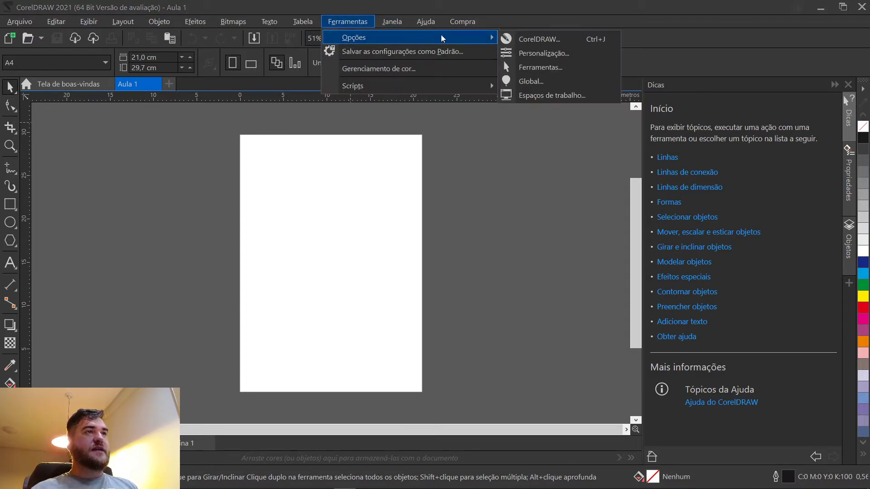
click(543, 53)
click(433, 208)
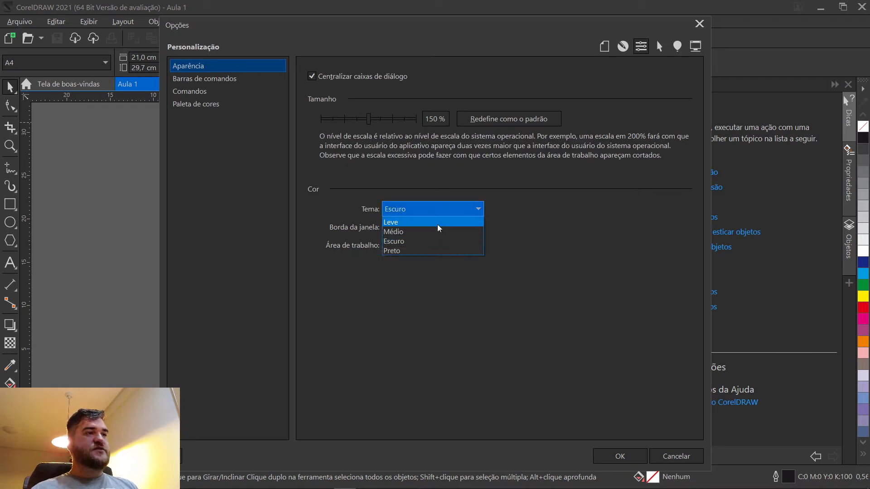
click(438, 223)
drag(454, 26, 499, 344)
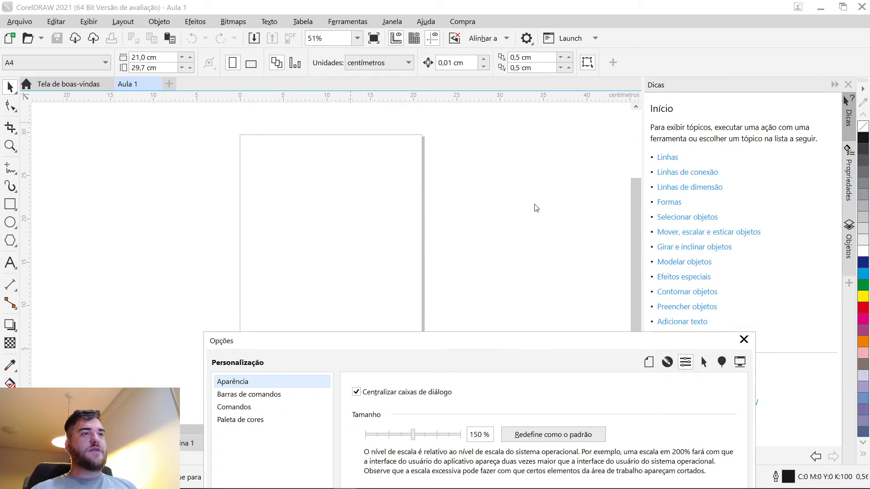
Step: Set the interface theme back to Escuro and accept the options
drag(562, 341, 558, 10)
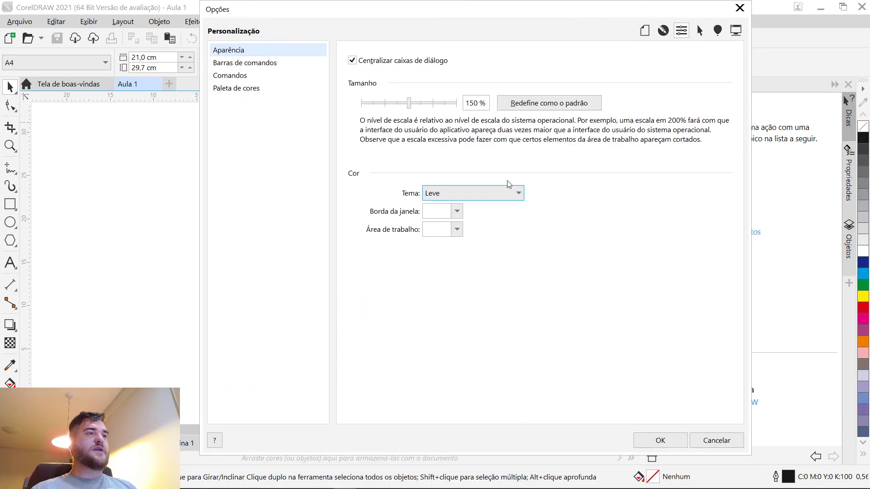
click(502, 193)
click(495, 226)
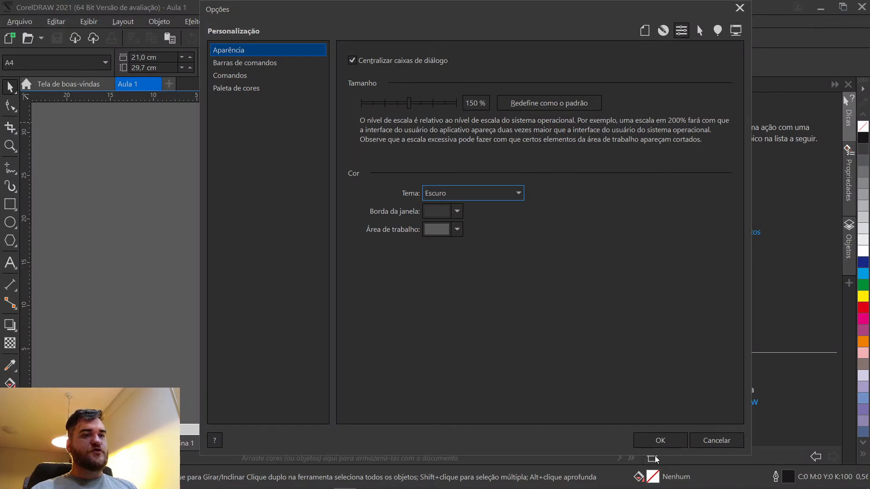
click(659, 440)
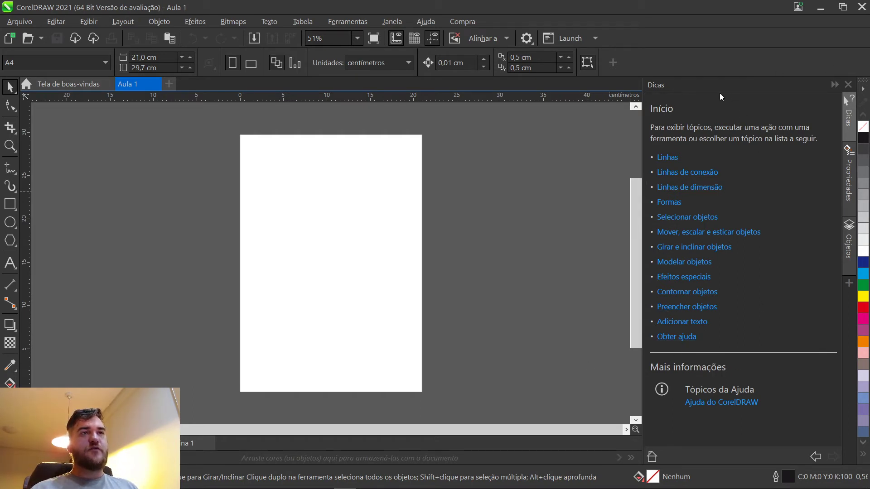
Step: View the hints for the Polygon, Rectangle and Zoom tools, then return to the Pick tool and close the Dicas docker
click(11, 247)
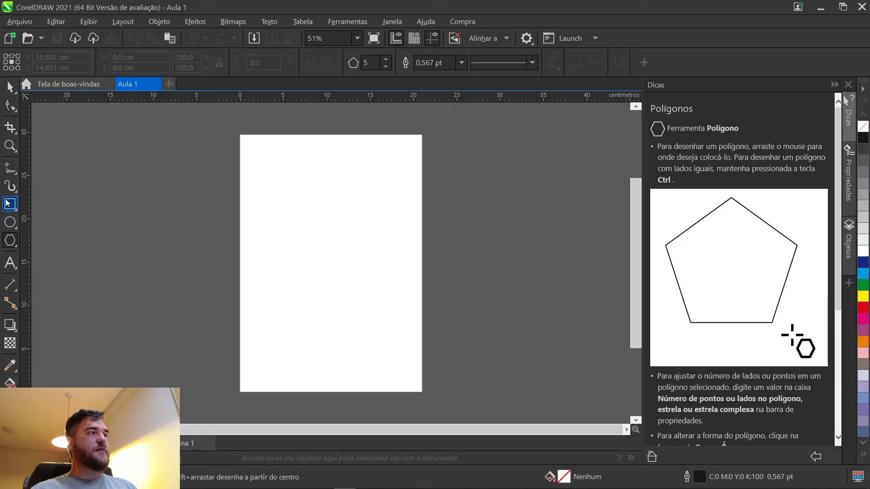
click(10, 204)
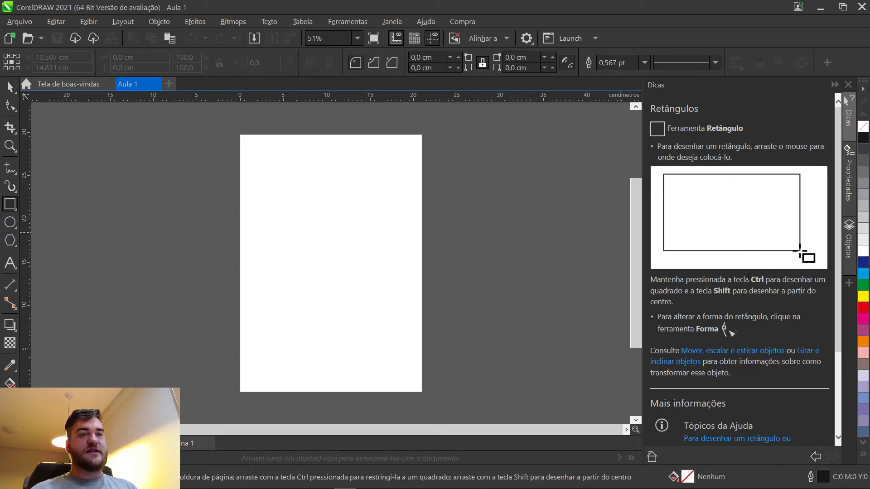
click(10, 146)
click(11, 87)
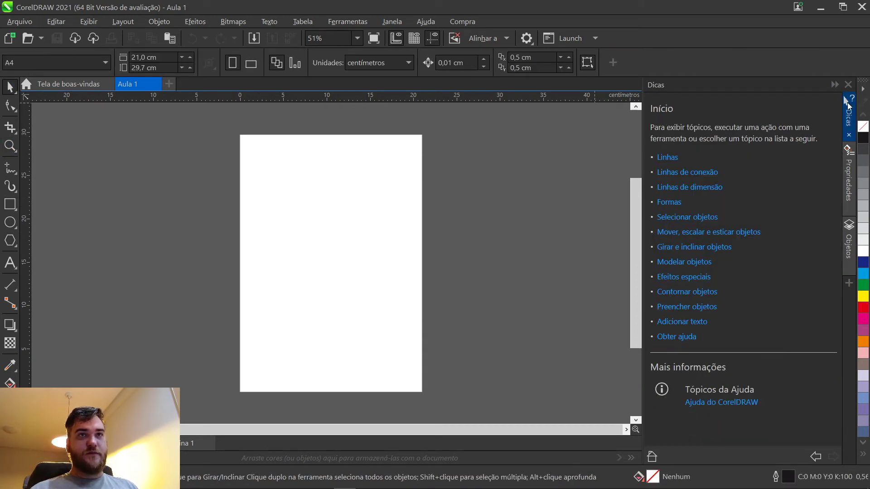
click(849, 136)
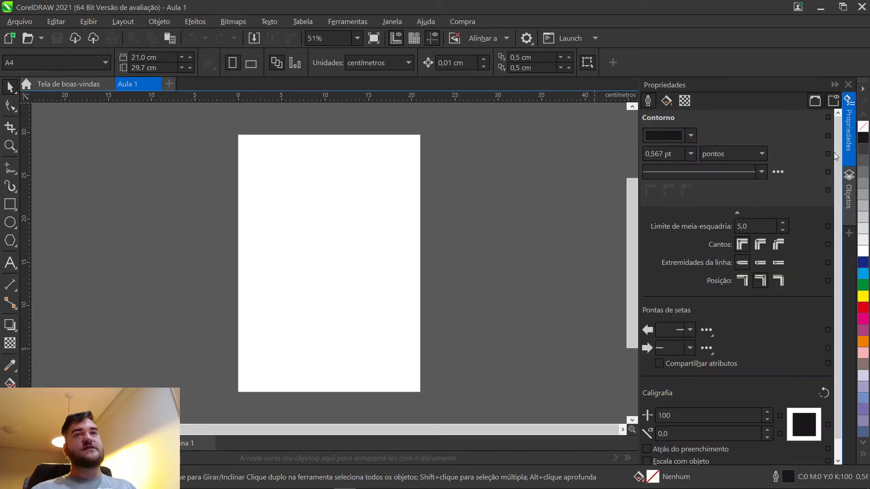
Step: Collapse and reopen the Propriedades docker and alternate with the Objetos docker to examine their contents
click(849, 154)
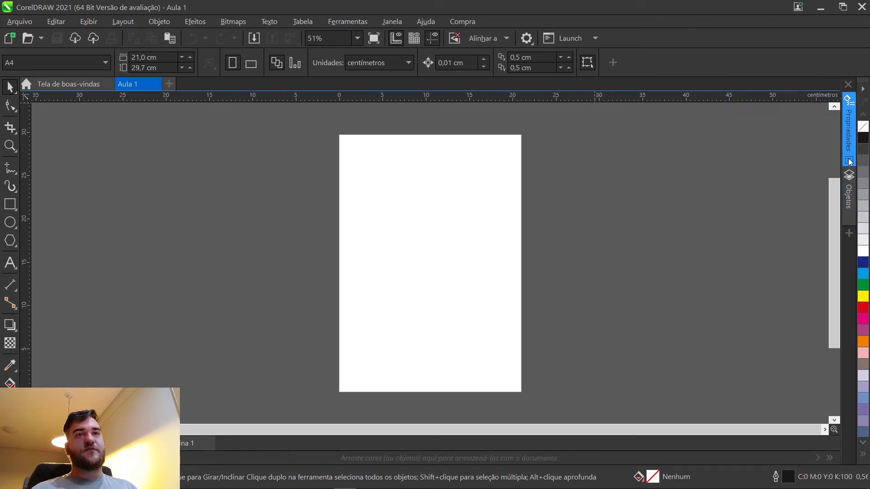
click(850, 154)
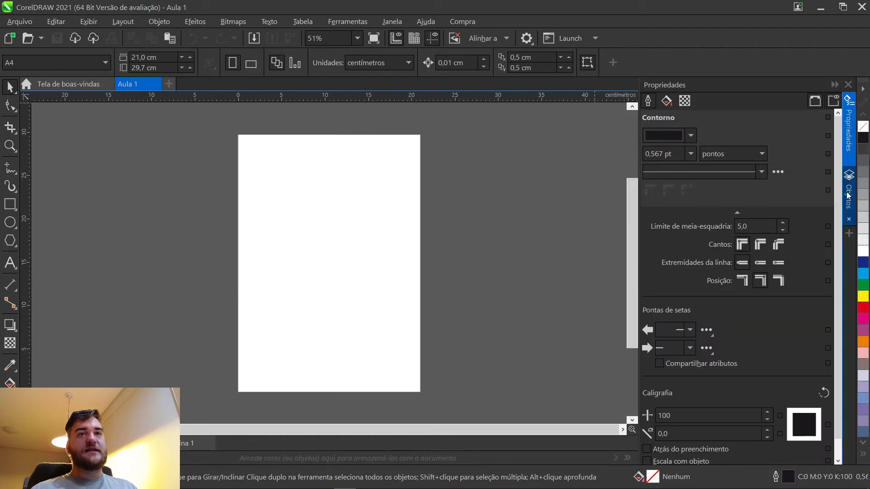
click(850, 195)
click(850, 152)
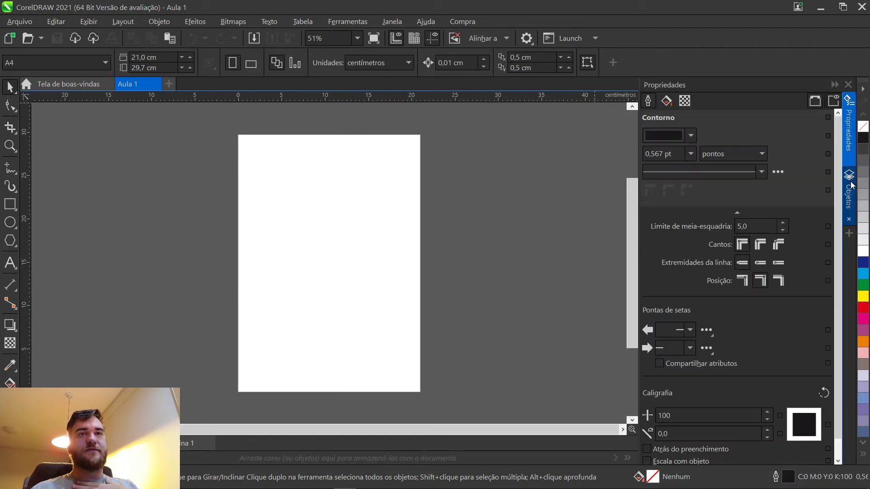
click(850, 184)
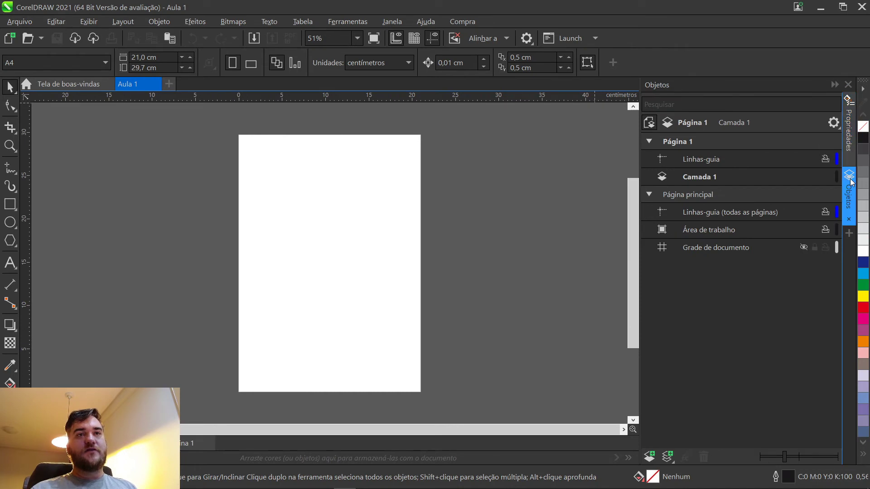
click(850, 140)
click(851, 141)
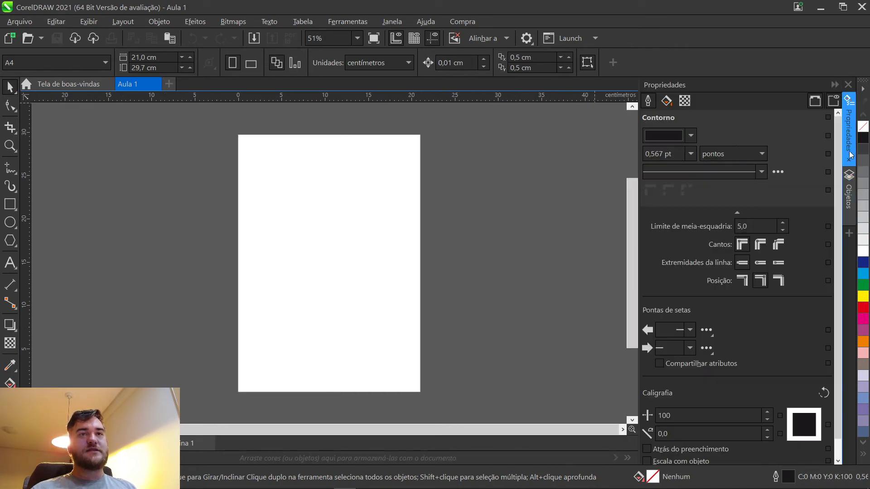
Step: Alternate between the Objetos and Propriedades dockers, then collapse the docker area to enlarge the drawing workspace
click(850, 196)
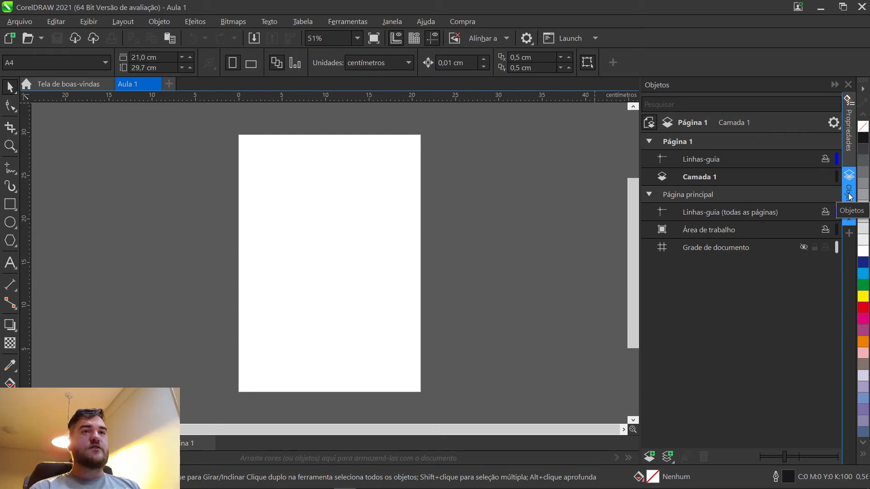
click(848, 131)
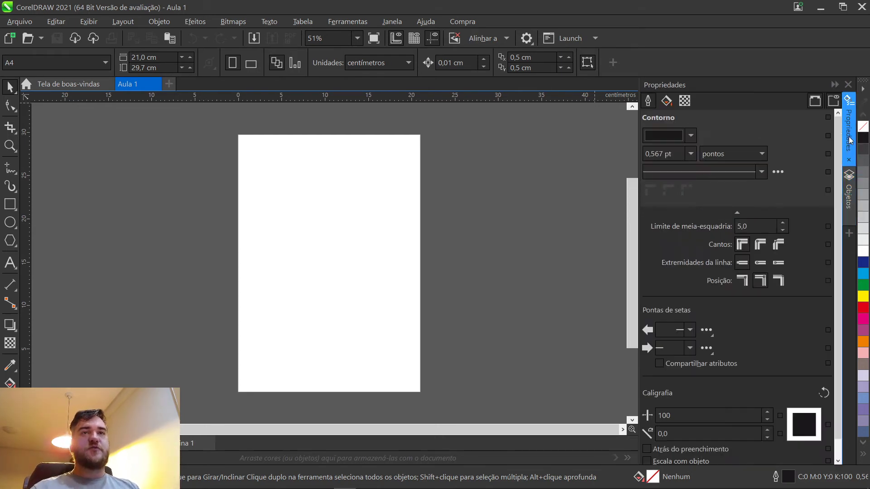
click(832, 85)
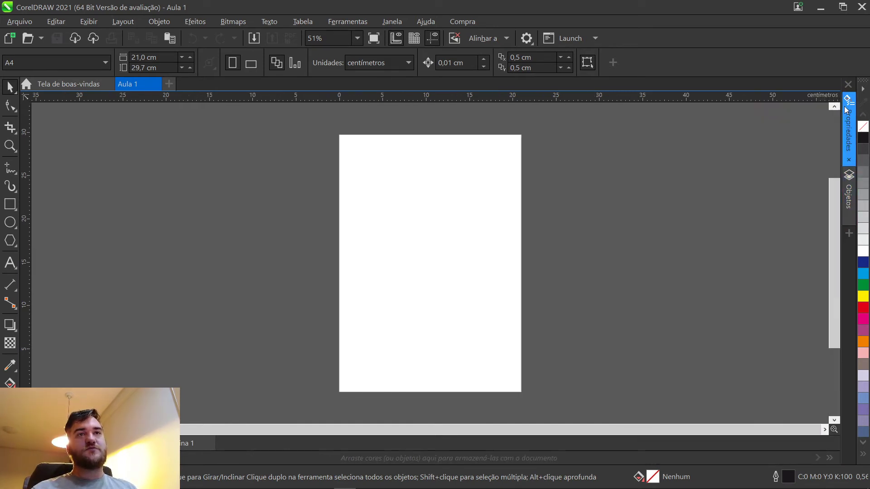
click(853, 138)
click(852, 137)
click(852, 138)
click(851, 137)
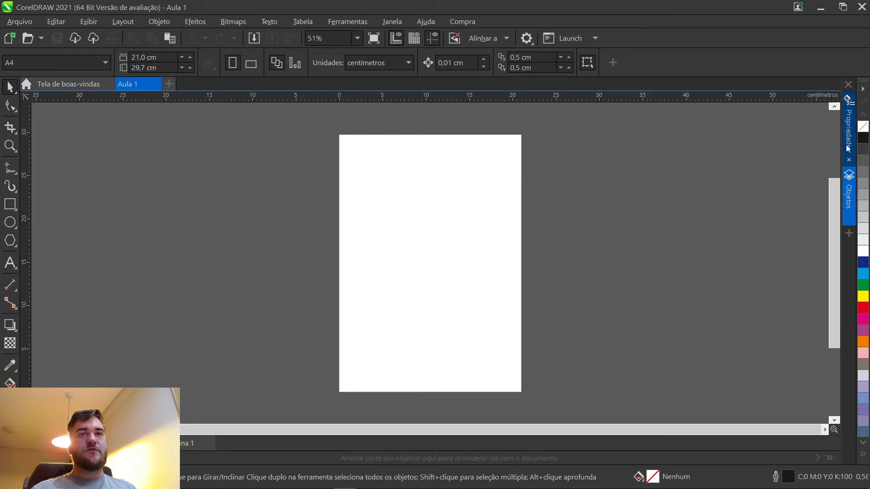
Step: Examine the list of available dockers in the docker customization list and in the Janelas de encaixe options
click(849, 235)
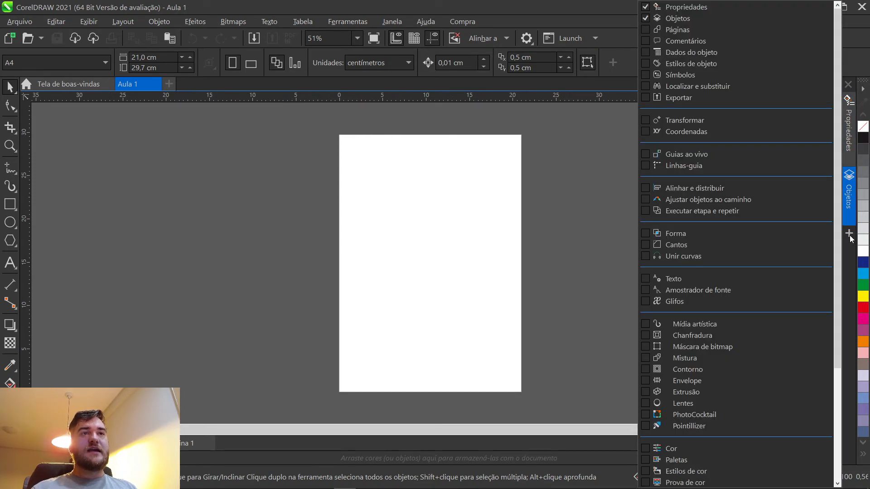
click(849, 236)
click(849, 235)
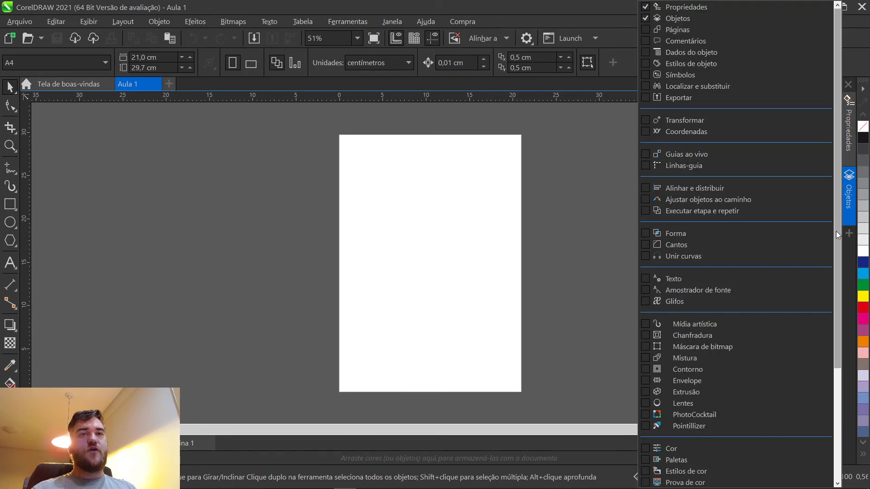
drag(836, 231, 842, 78)
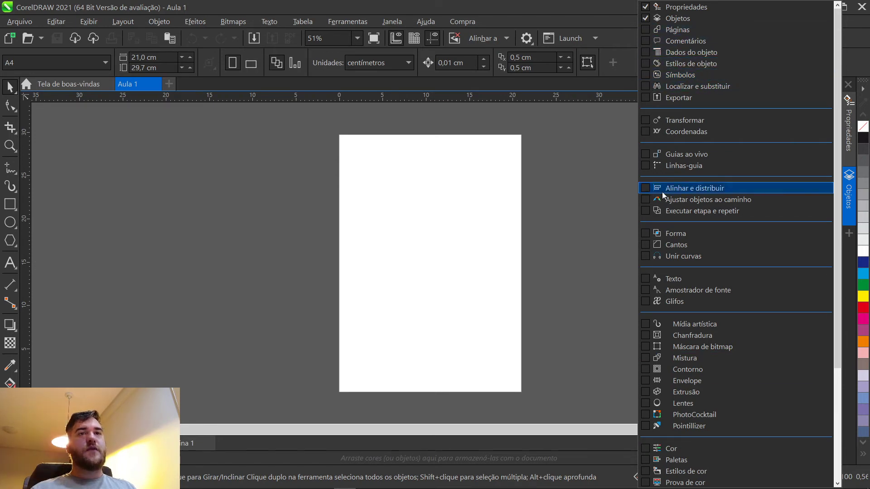
click(849, 234)
click(384, 23)
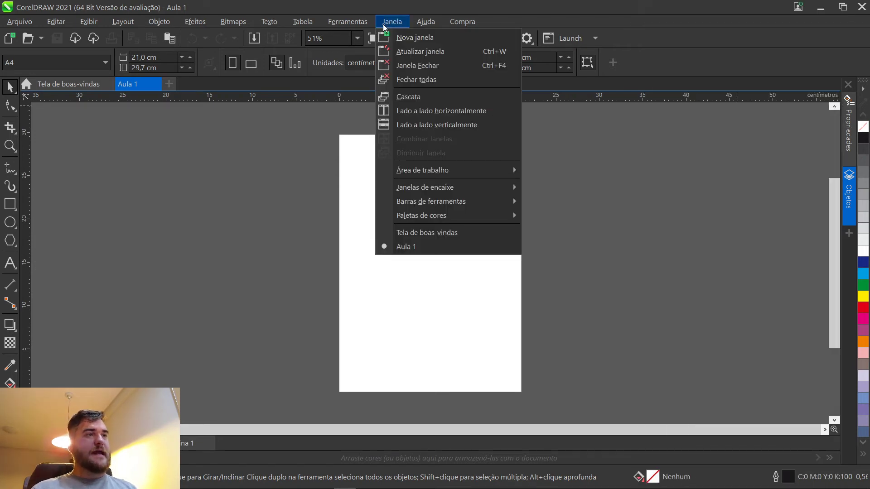
mouse_move(480, 188)
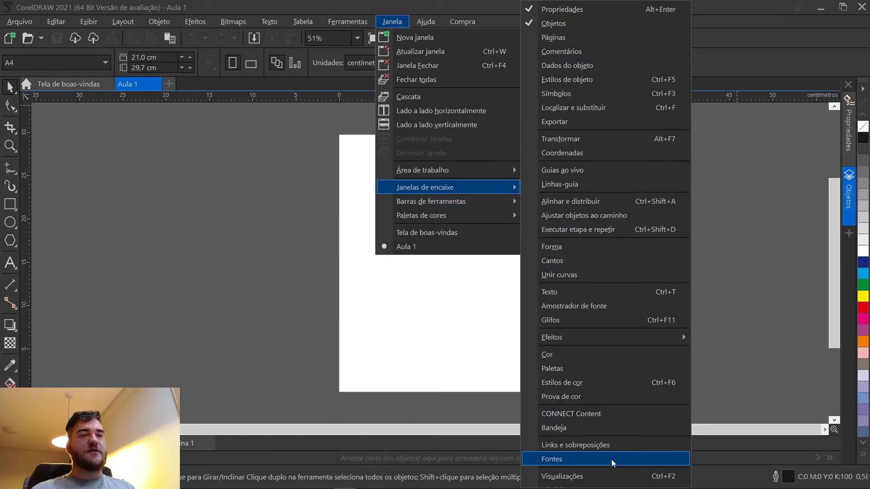
Step: Expand the Objetos docker, close it, and restore it from the list of available dockers
click(849, 196)
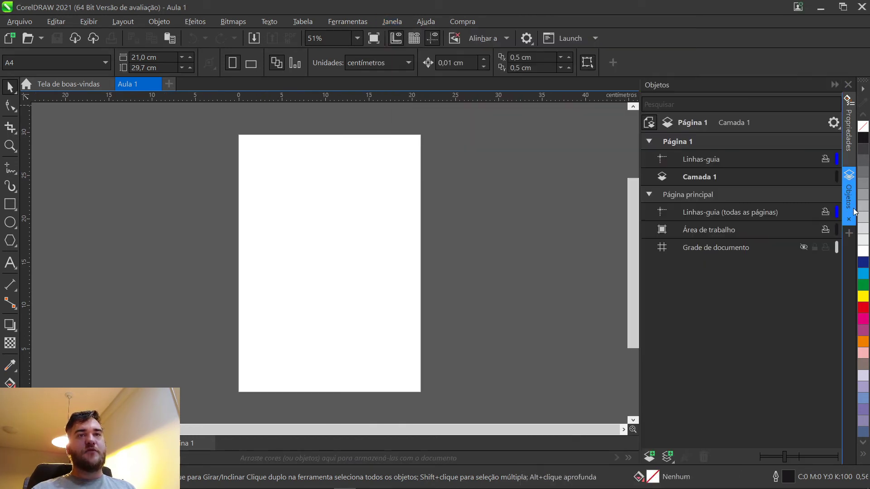
click(849, 220)
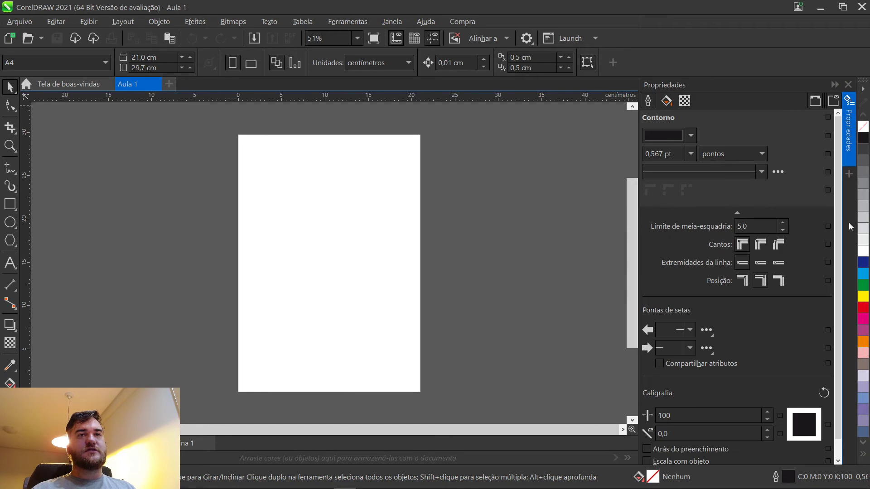
click(336, 21)
mouse_move(377, 22)
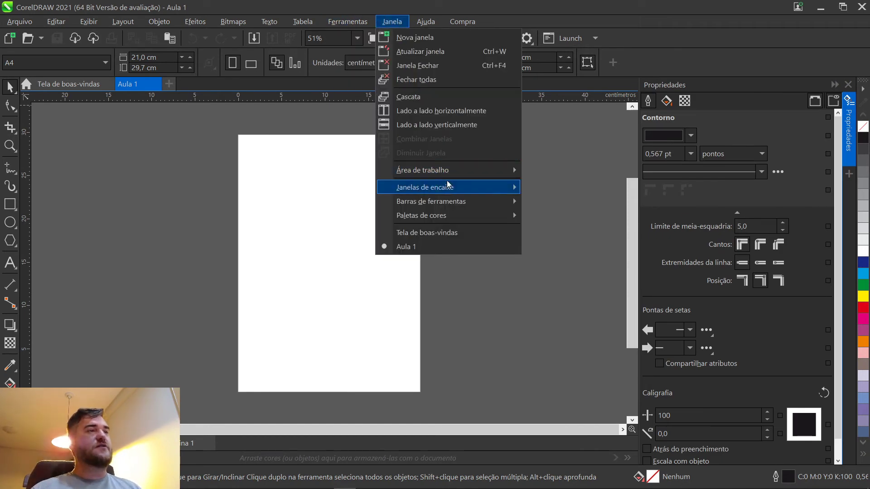
mouse_move(453, 187)
click(577, 24)
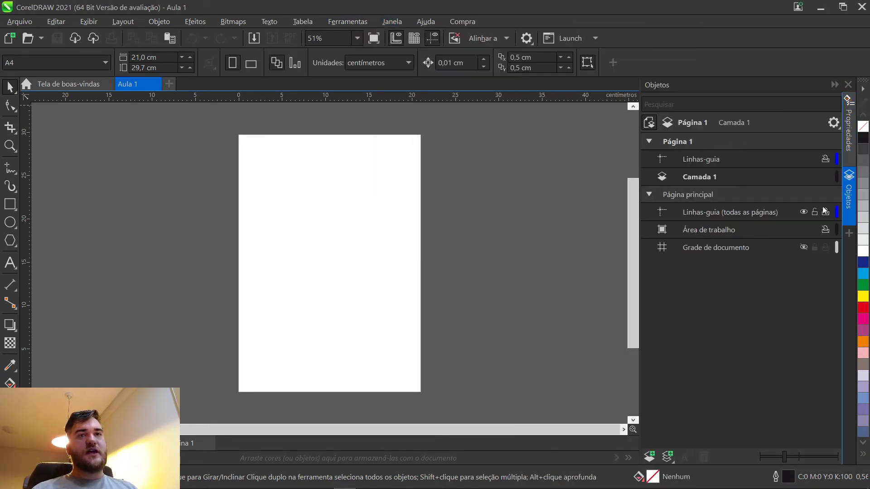
Step: Hide and restore the Paleta padrão color palette, then expand it to view all its colors and collapse it
click(391, 21)
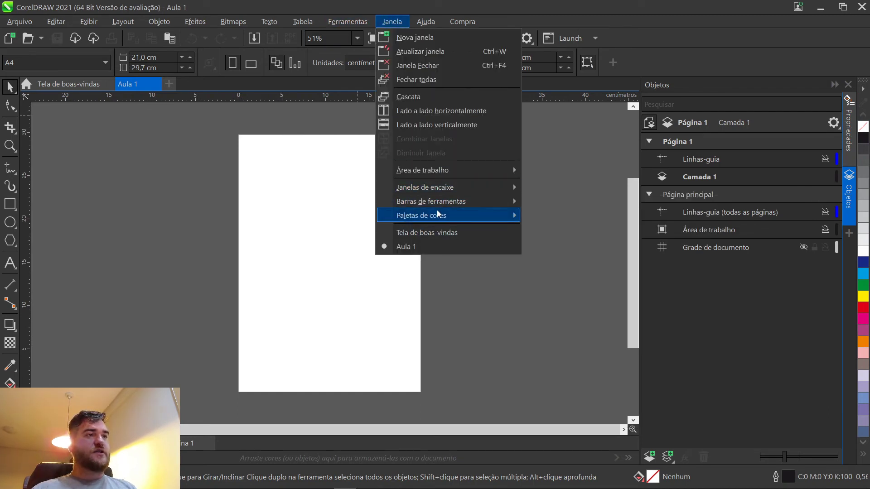
mouse_move(437, 210)
click(594, 356)
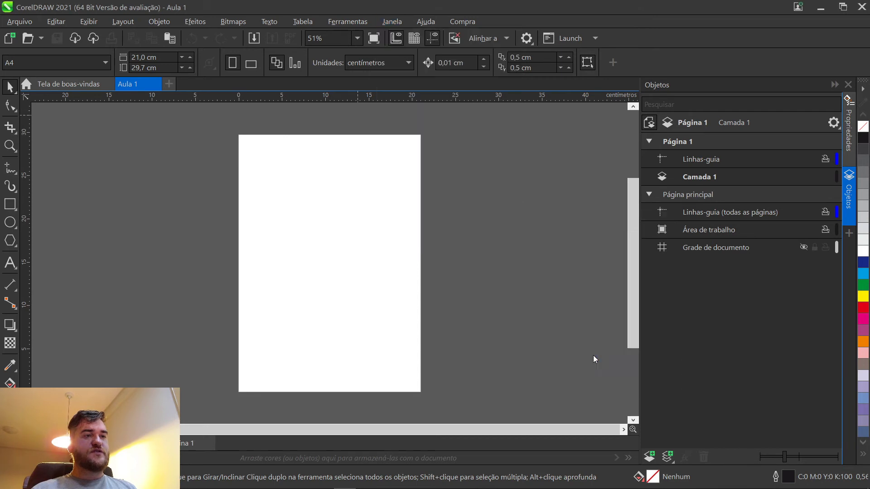
click(392, 22)
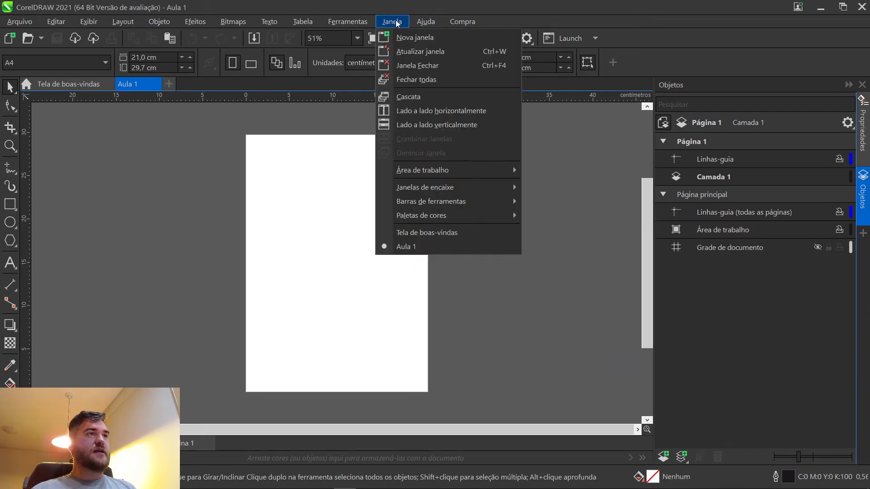
mouse_move(442, 217)
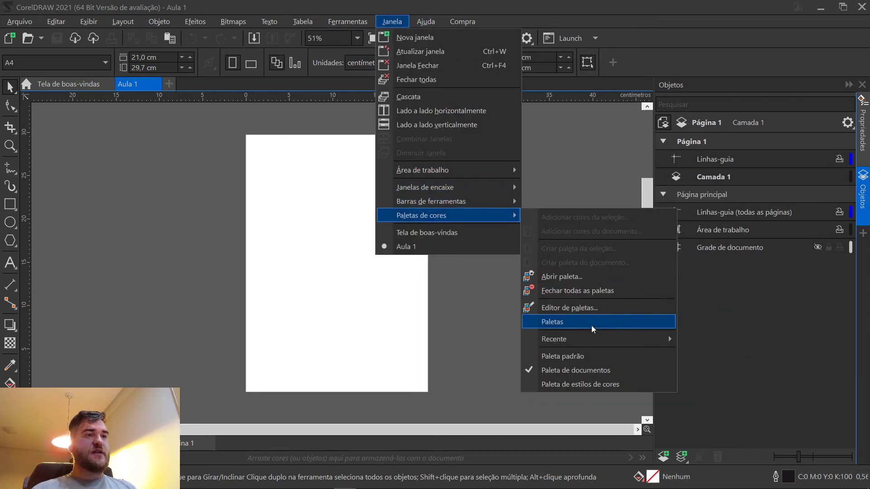
click(577, 357)
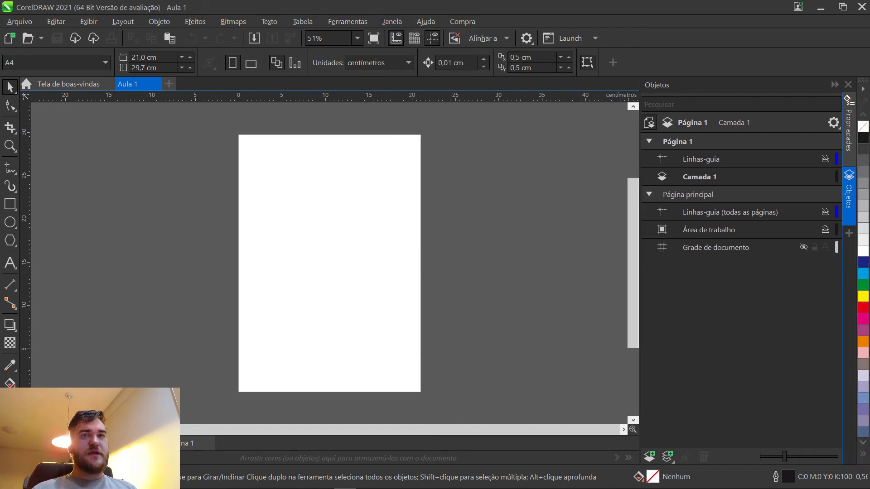
click(863, 454)
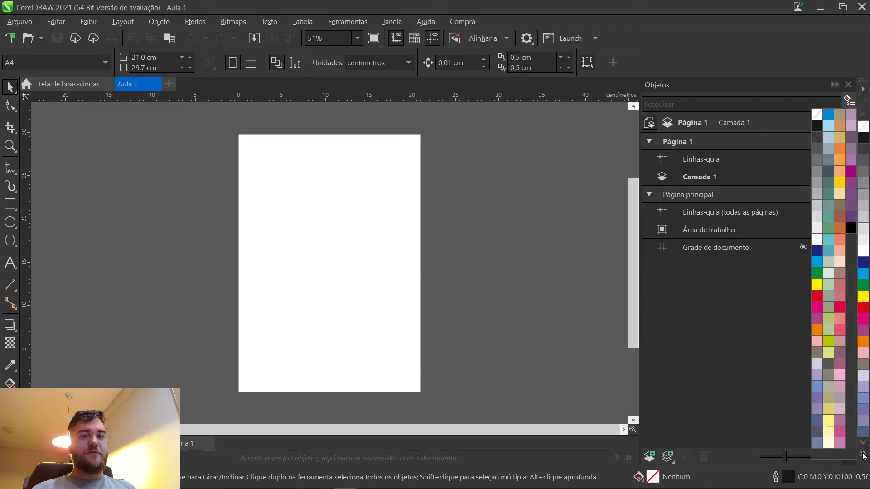
click(866, 456)
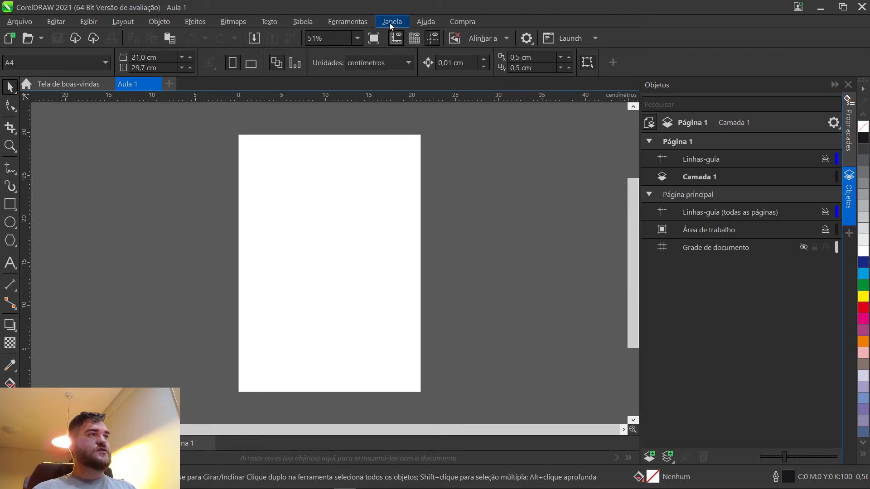
Step: Hide the rulers (Réguas) around the drawing area and show them again
click(88, 22)
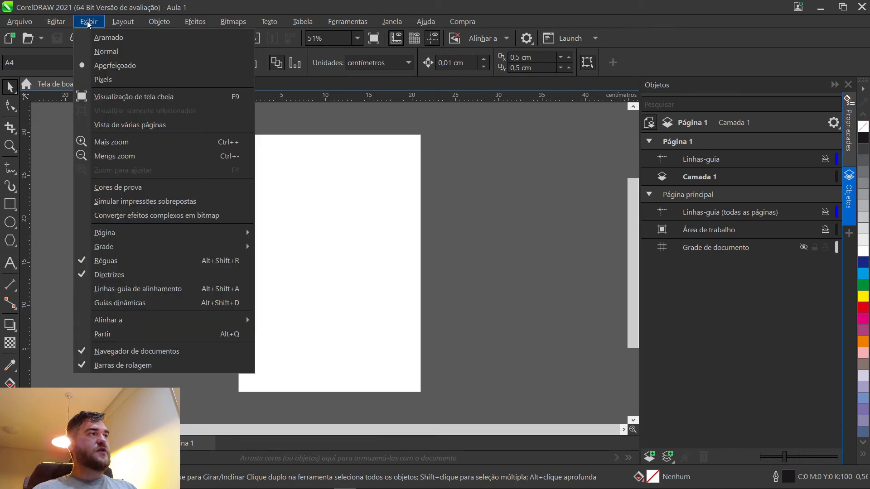
click(152, 260)
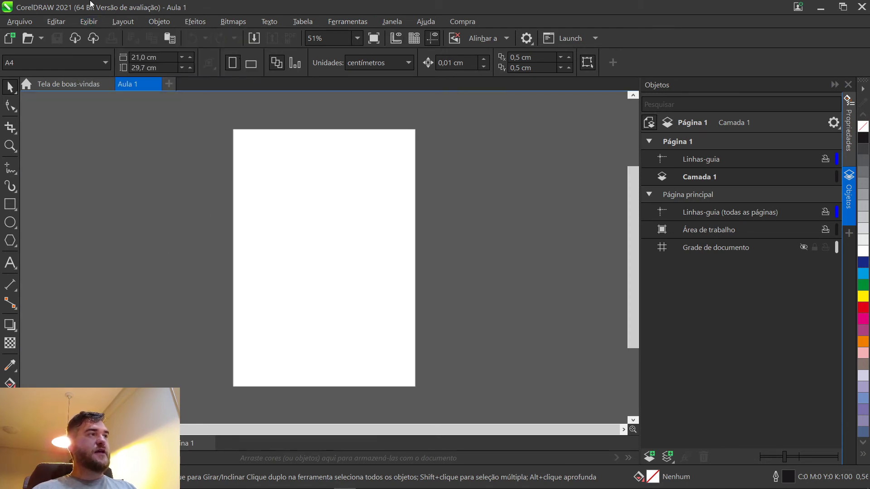
click(91, 21)
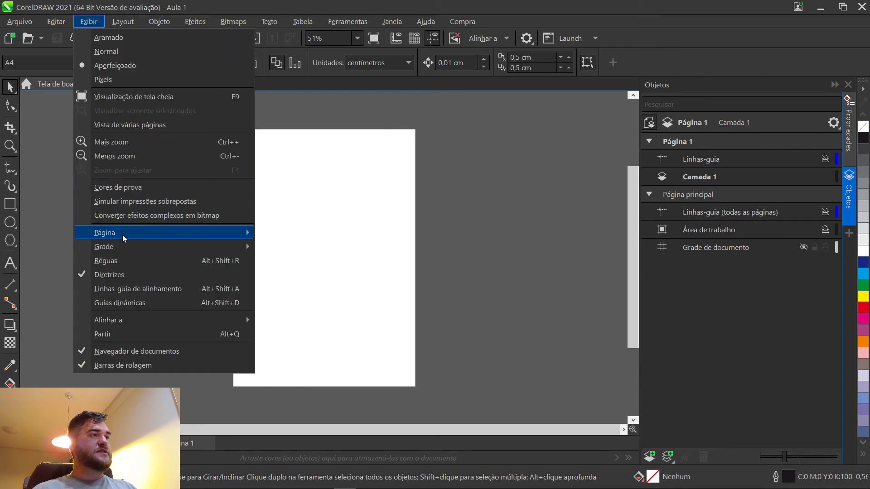
click(127, 260)
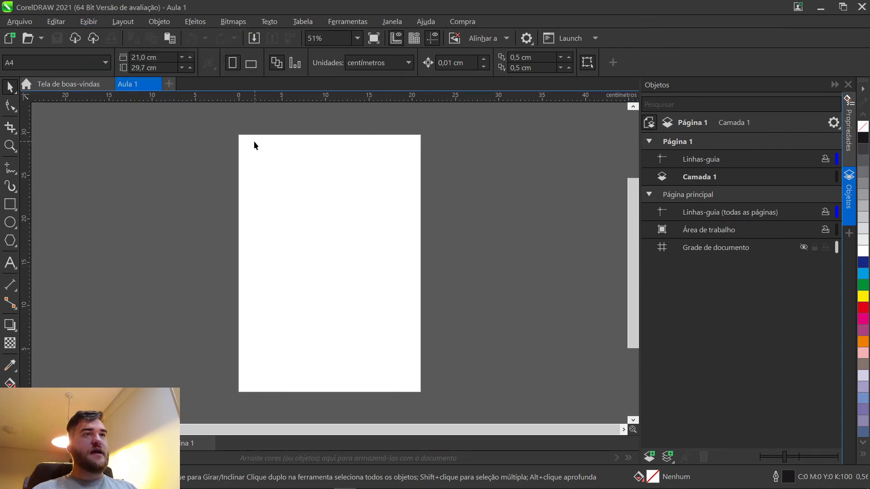
Step: Show the document grid (Grade do documento) over the page and hide it again
click(88, 21)
mouse_move(167, 247)
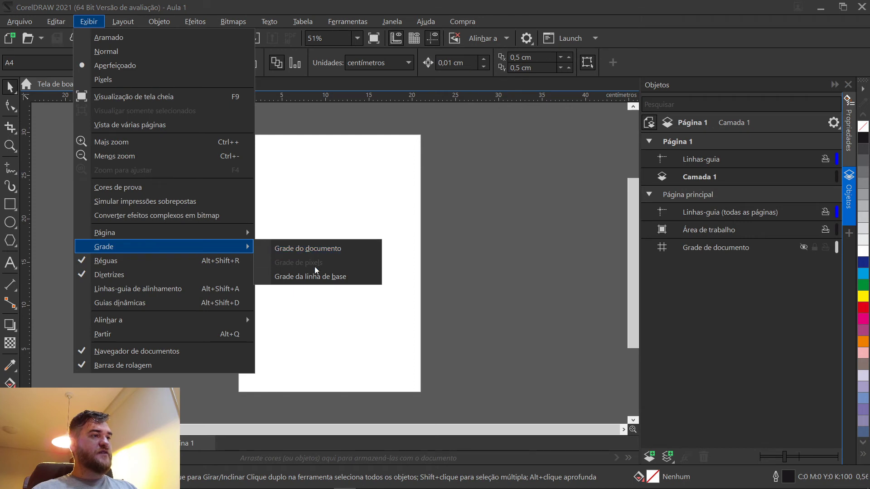
click(311, 251)
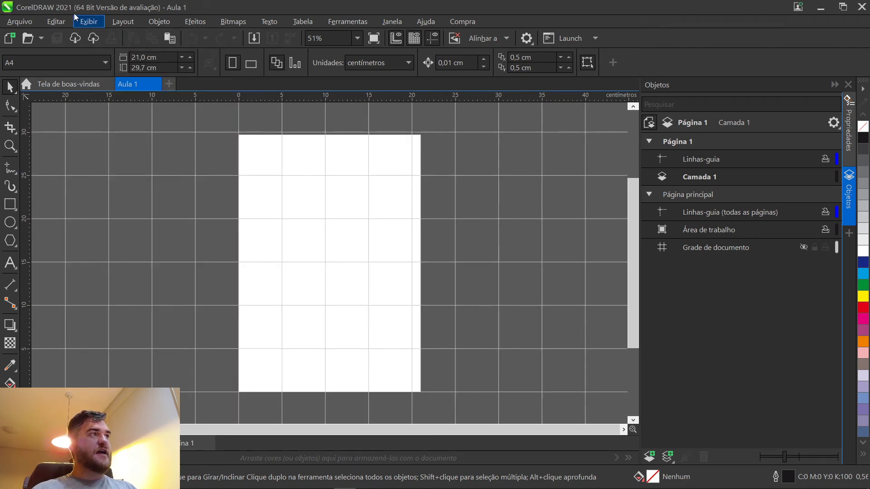
click(89, 21)
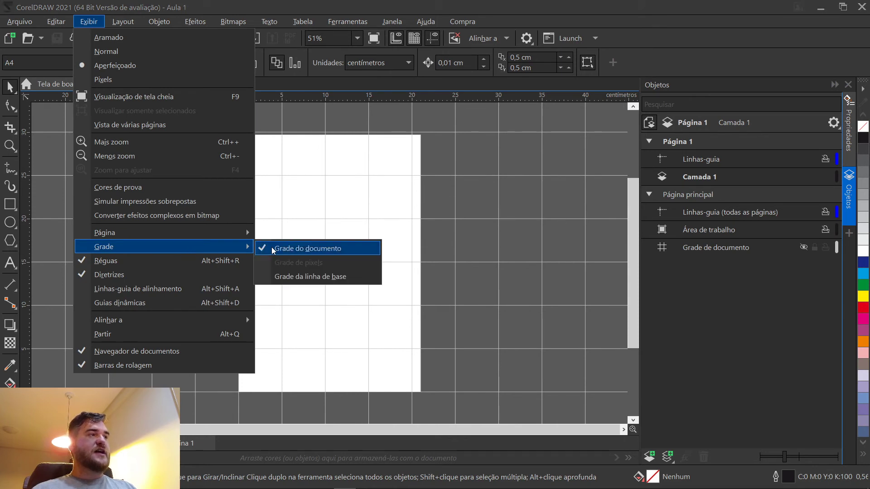
click(273, 249)
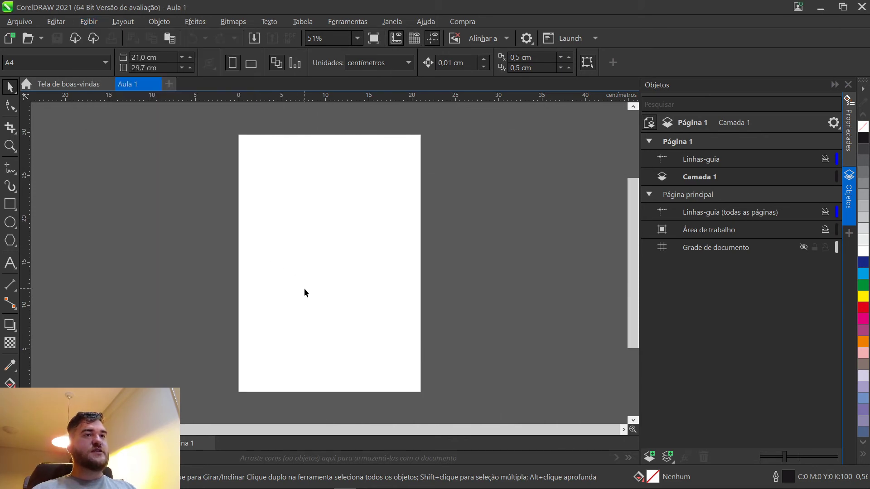
Step: Toggle the document navigator (Navegador de documentos) off, on, and off again to compare the page bar
click(87, 21)
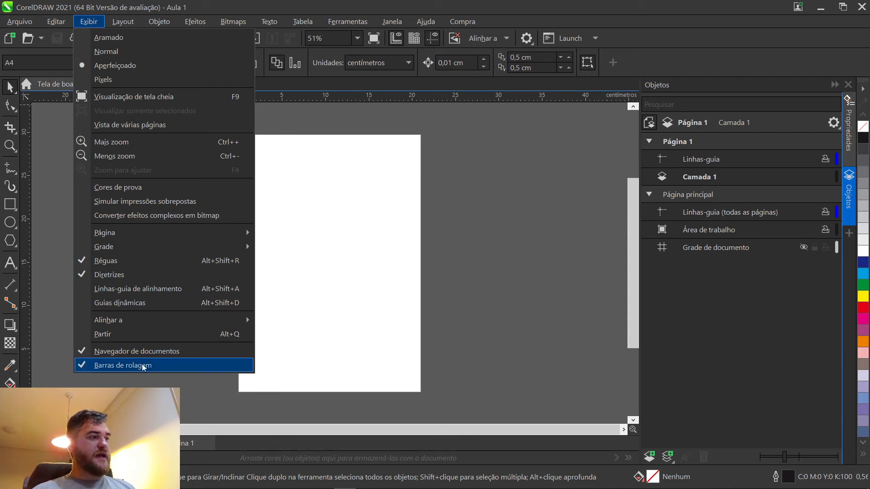
click(132, 351)
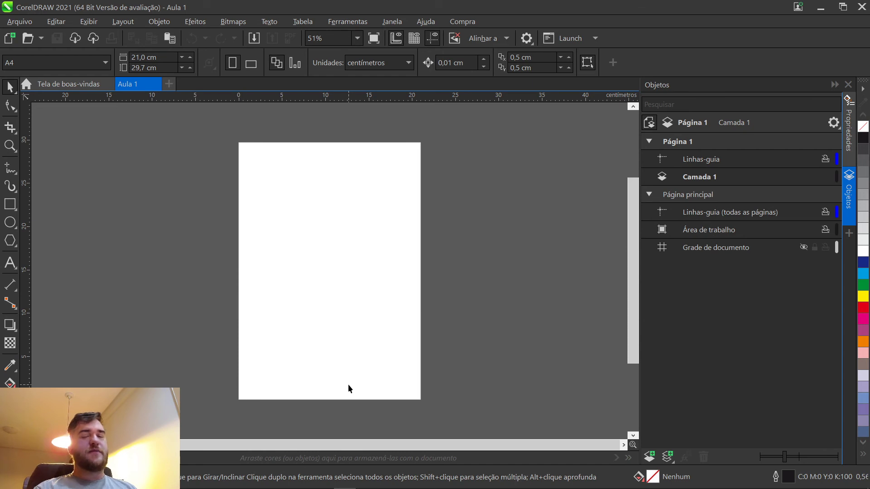
click(89, 21)
click(115, 352)
click(89, 21)
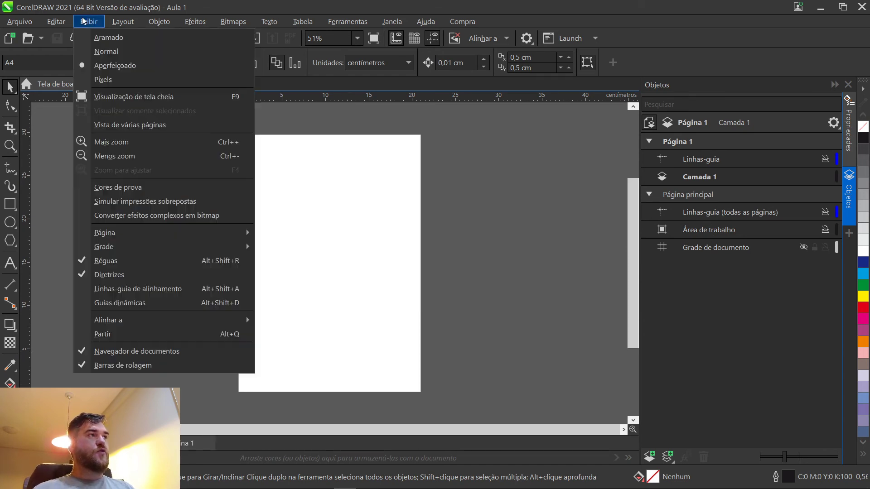
click(118, 352)
Step: Hide the scroll bars (Barras de rolagem) of the drawing window and show them again
click(83, 22)
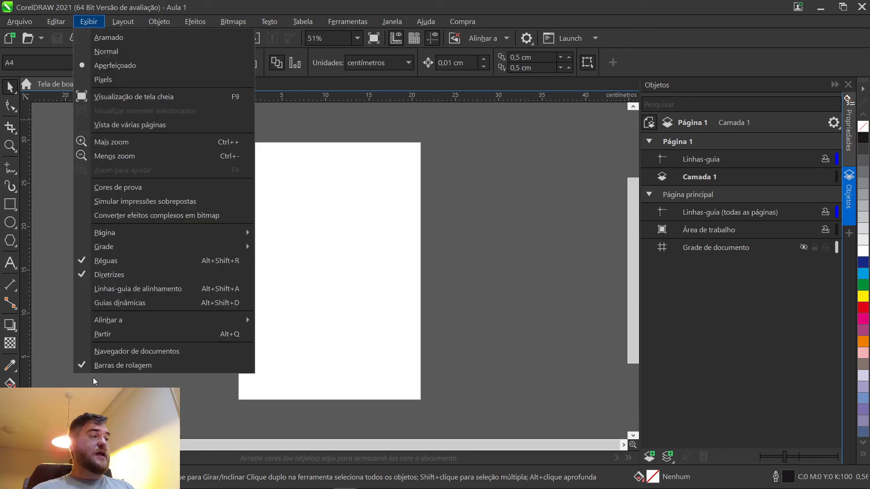
click(101, 365)
click(88, 21)
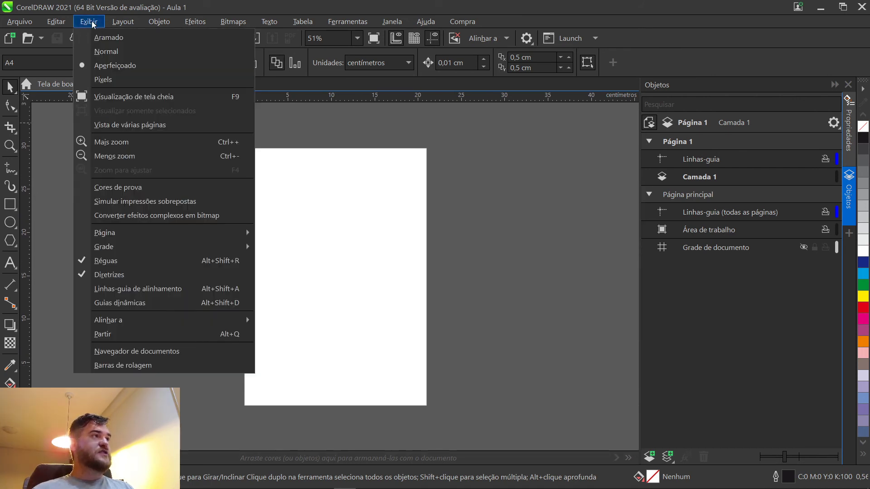
click(120, 364)
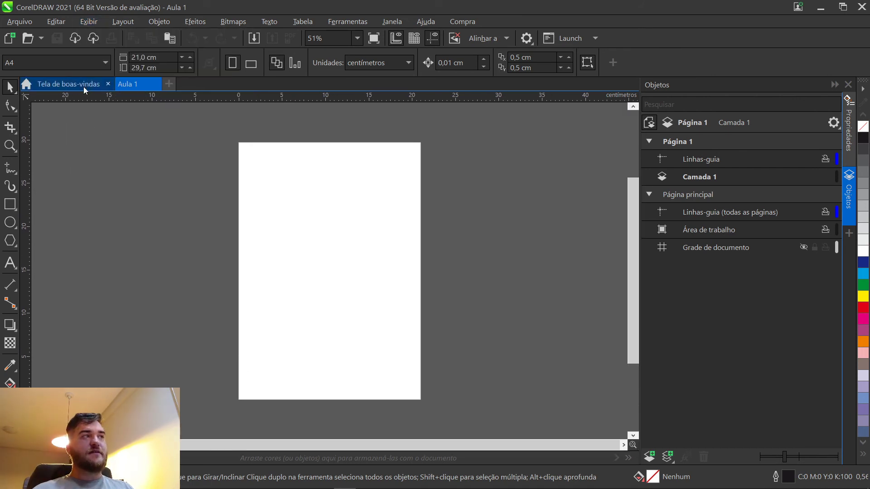
Step: Turn the drawing window's scroll bars (Barras de rolagem) off and back on once more
click(88, 21)
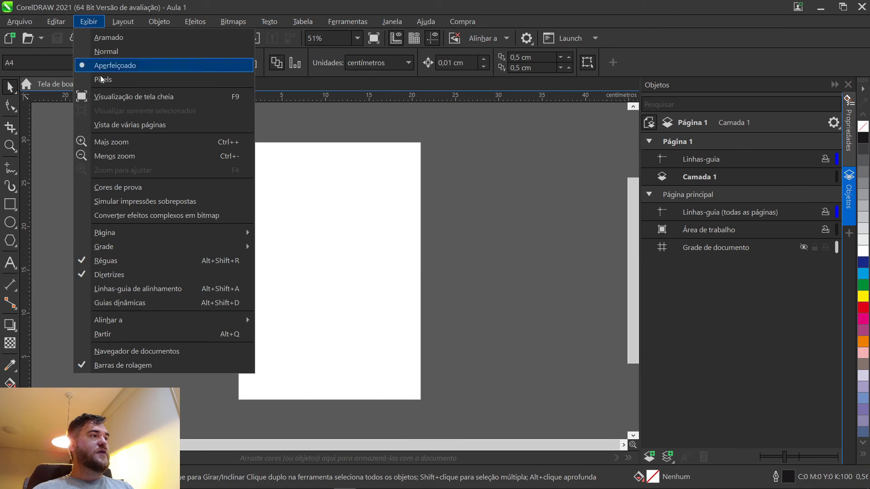
click(133, 365)
click(89, 21)
click(109, 365)
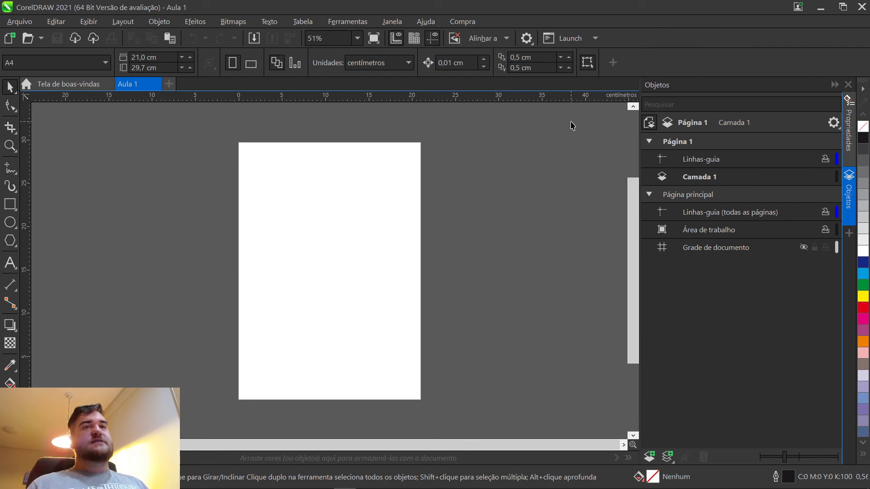
Step: Show the Propriedades docker and create a current workspace named "Área do Curso do Portal O Impressor" based on Padrão, with no description
click(850, 140)
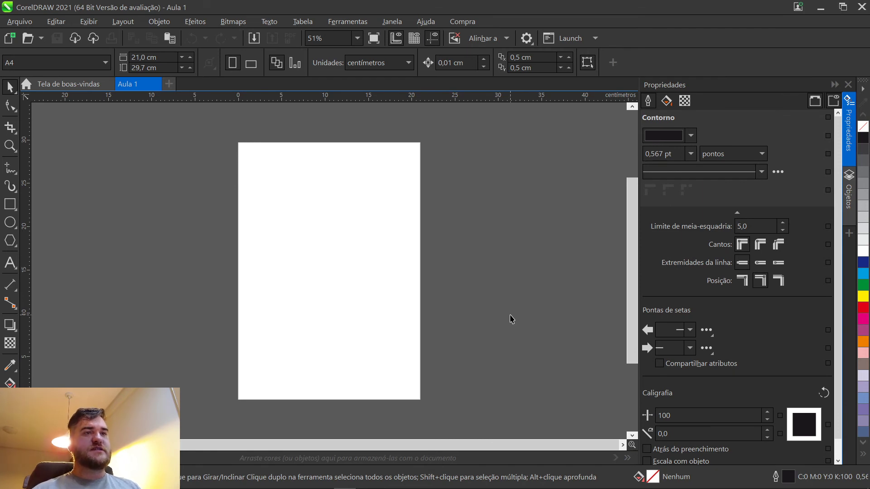
click(384, 22)
mouse_move(471, 171)
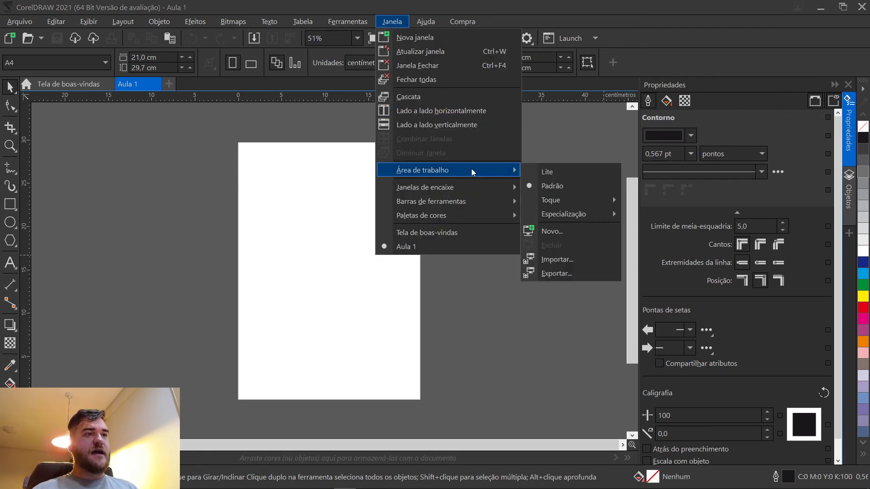
click(576, 231)
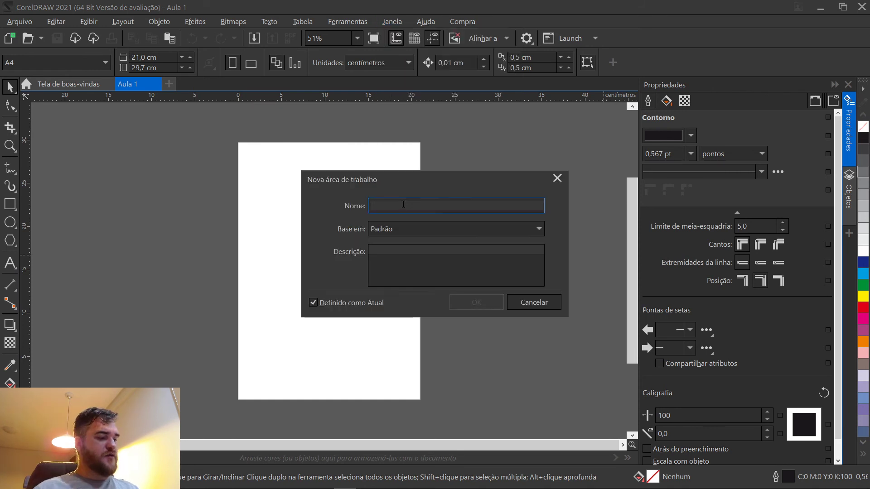
text(Área do)
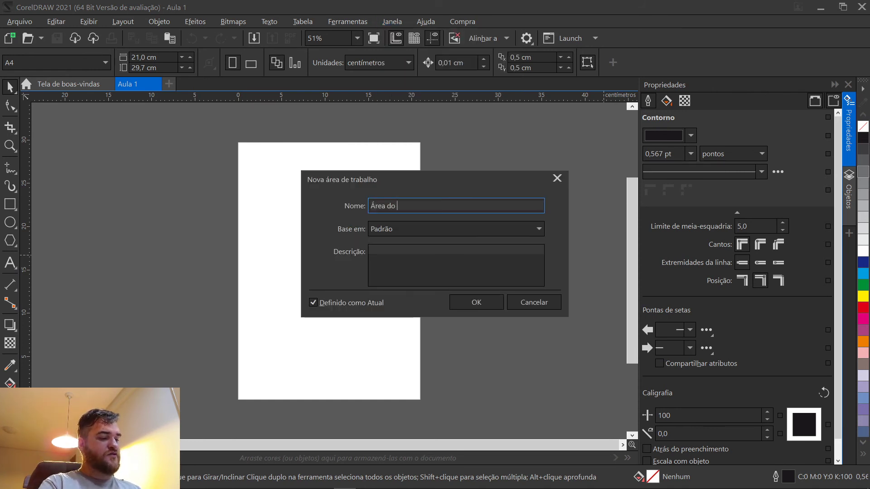
text( Curso do Portal O Impressor)
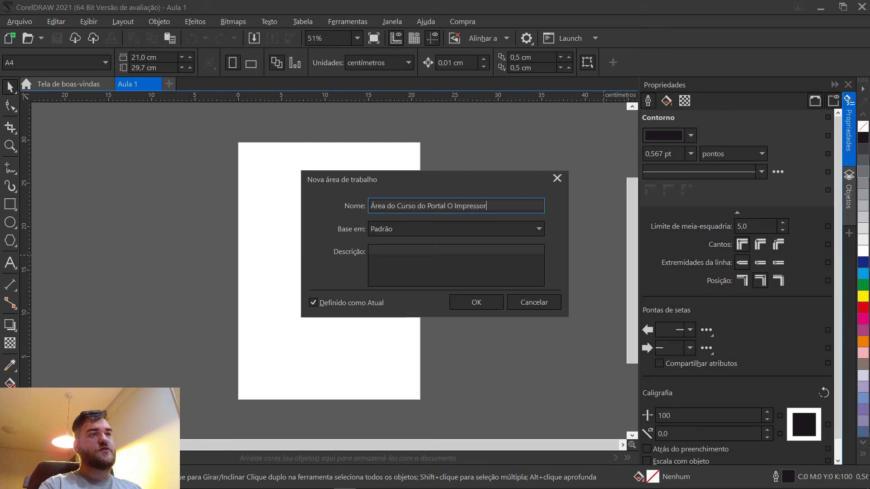
click(409, 272)
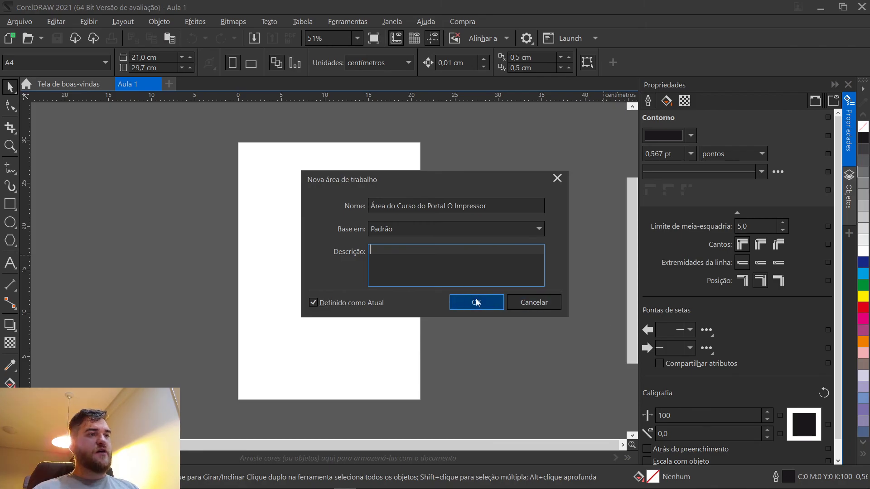
click(490, 302)
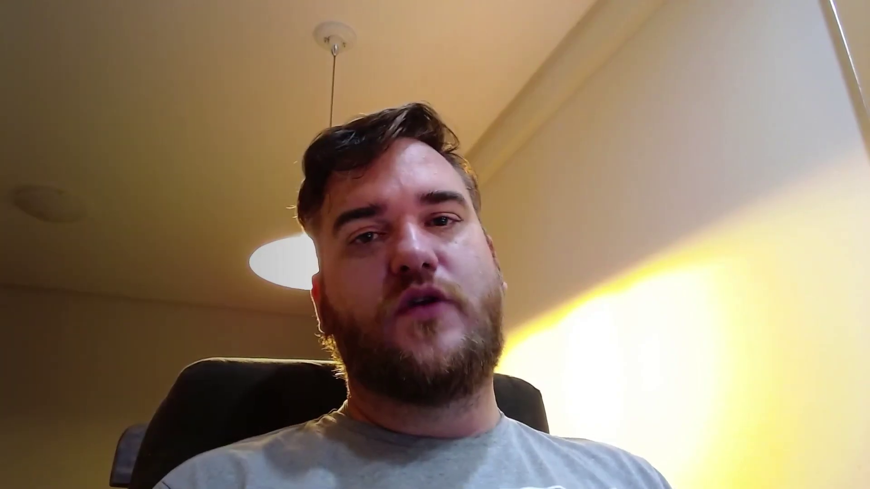